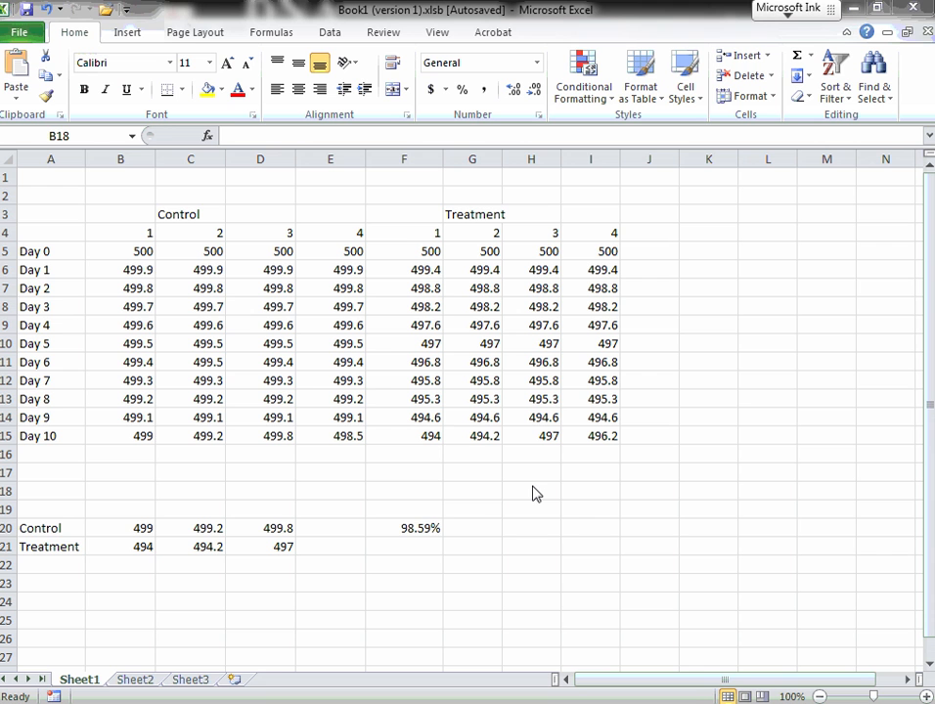
- Clear the percentage value from cell F20 beside the Control summary row
left_click(428, 530)
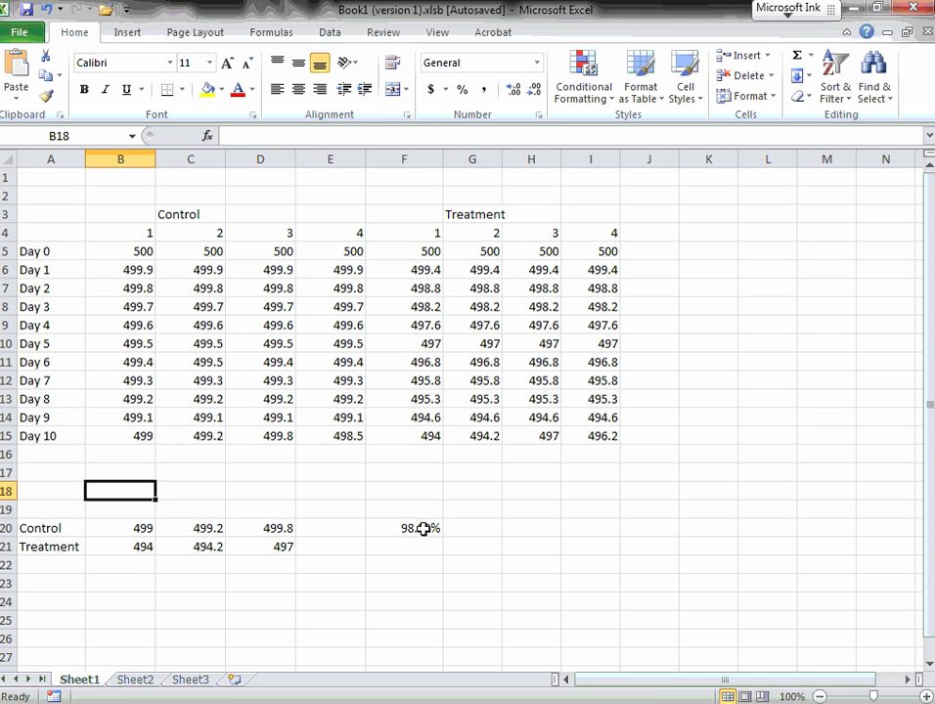
left_click(422, 530)
key("Delete")
left_click(377, 473)
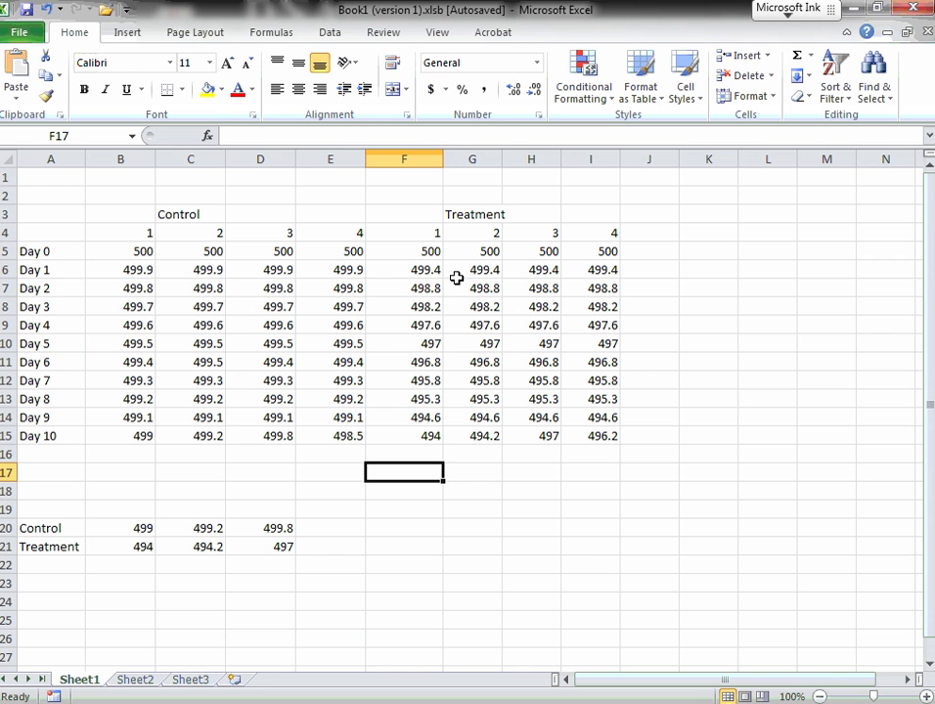
- Examine the Control and Treatment headings, their replicate numbers, and the first replicate's Day 0 and Day 10 values
left_click(481, 218)
left_click(195, 216)
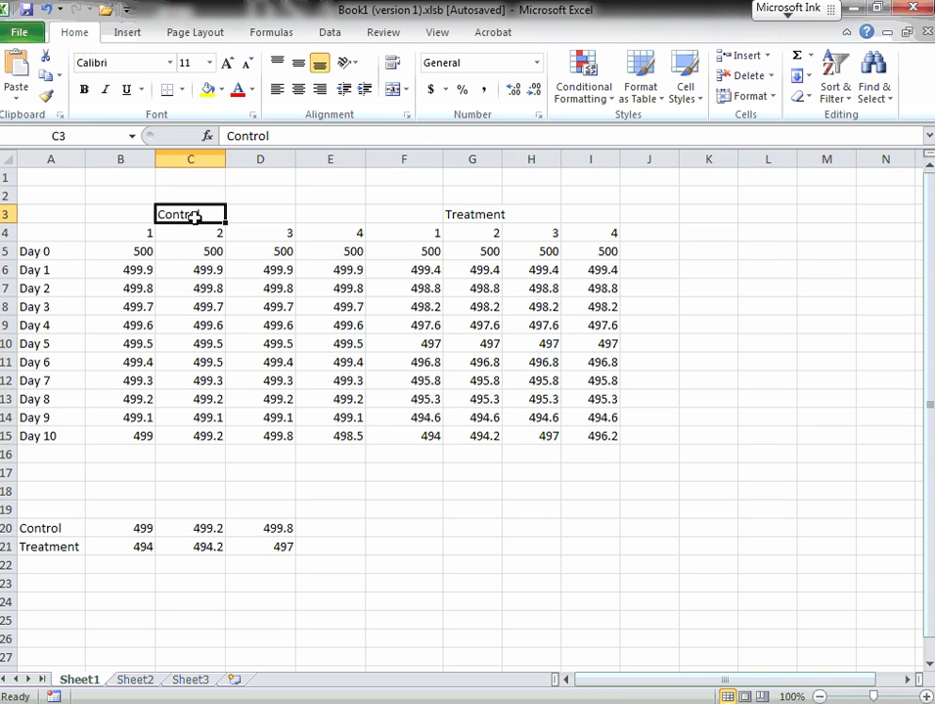
left_click(217, 266)
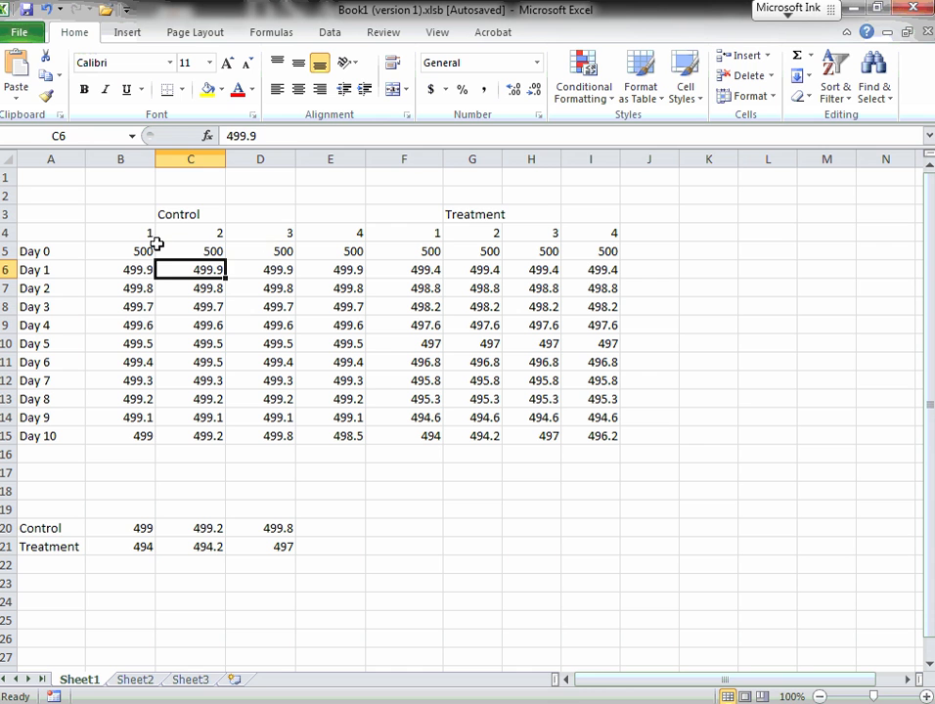
left_click_drag(163, 236, 599, 233)
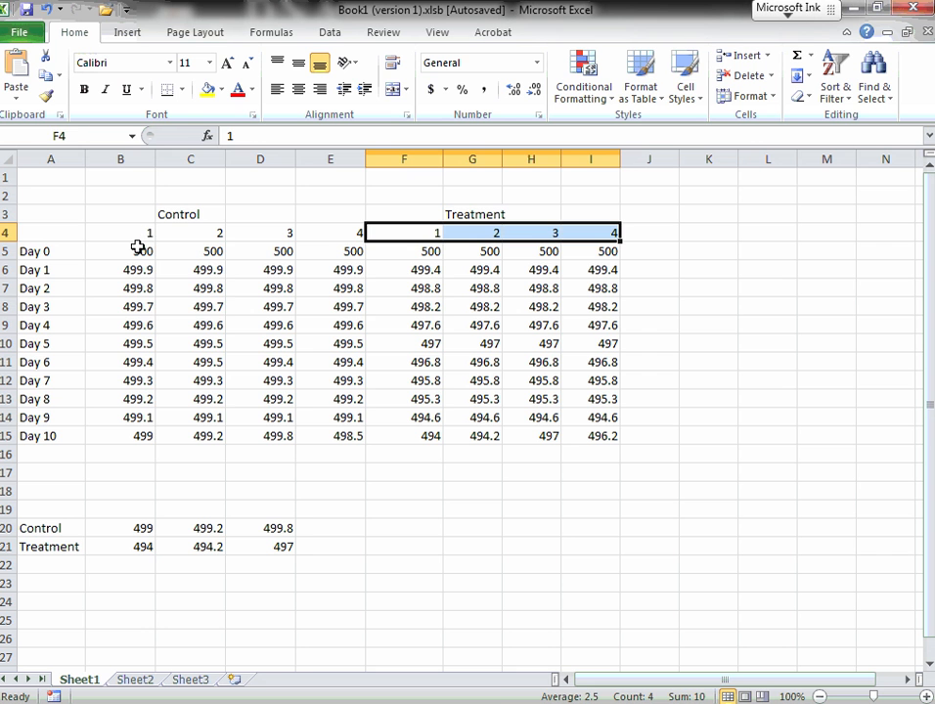
mouse_move(127, 252)
left_mouse_down()
mouse_move(295, 271)
mouse_move(516, 385)
mouse_move(587, 456)
mouse_move(518, 372)
mouse_move(203, 265)
mouse_move(127, 251)
left_mouse_up()
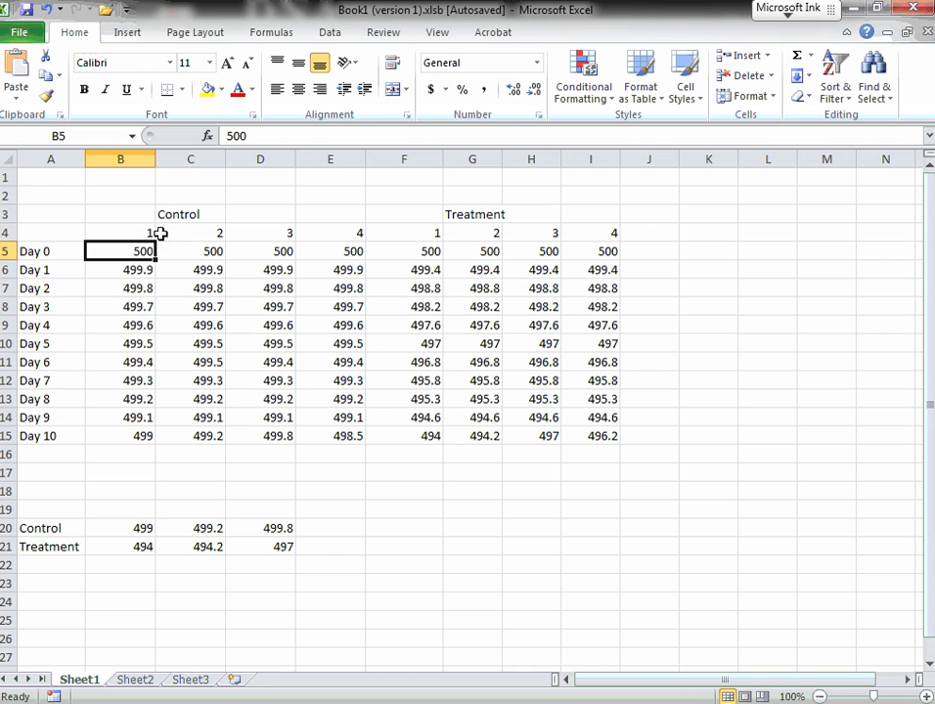
left_click(131, 436)
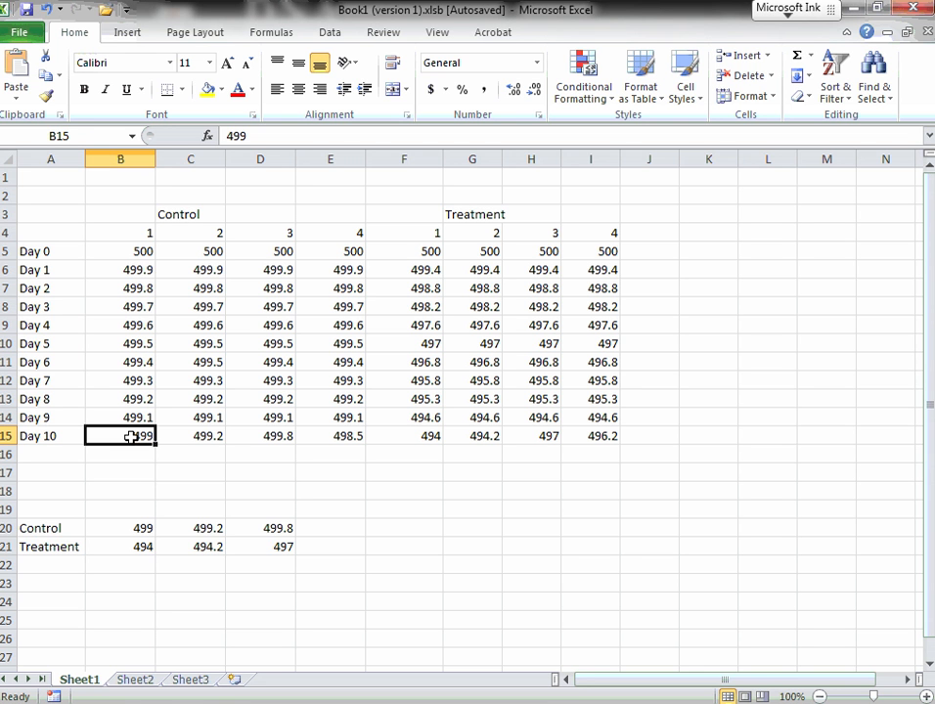
- Clear the existing values in B20:D21 of the Control and Treatment summary rows
left_click_drag(140, 526, 246, 549)
key("Delete")
left_click(260, 490)
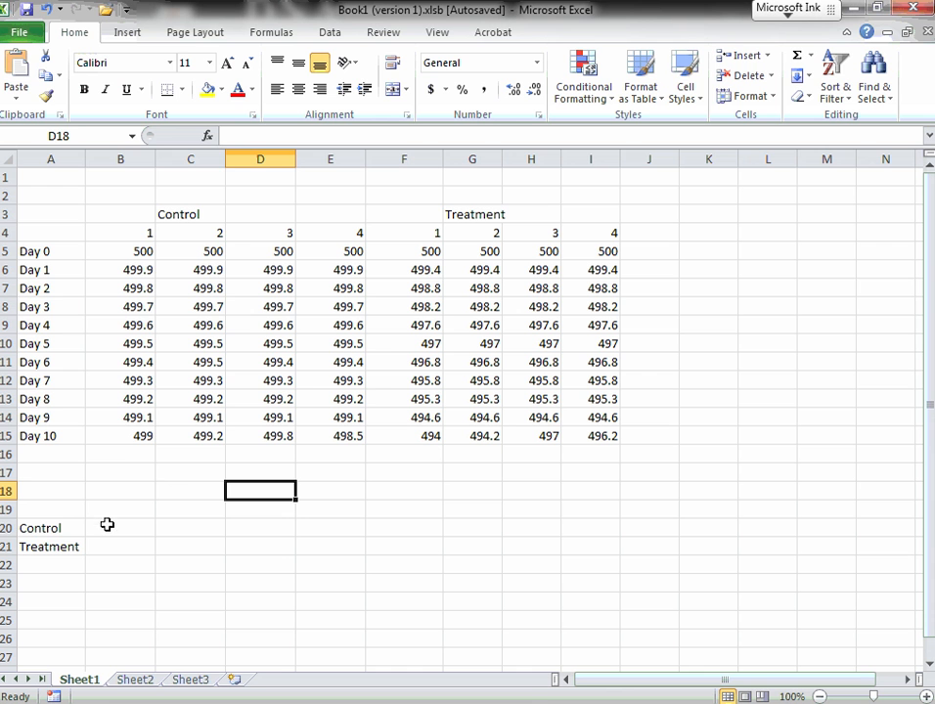
- Copy the four Day 10 Control values from B15:E15 into the Control summary row, starting at B20
left_click_drag(136, 436, 321, 431)
key("ctrl+c")
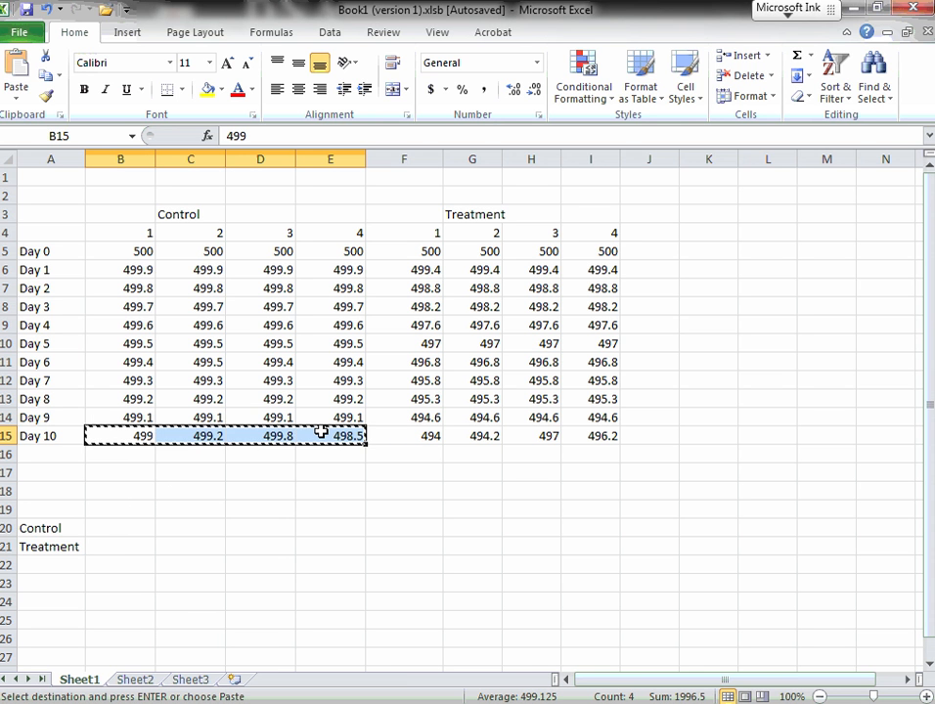
left_click(140, 533)
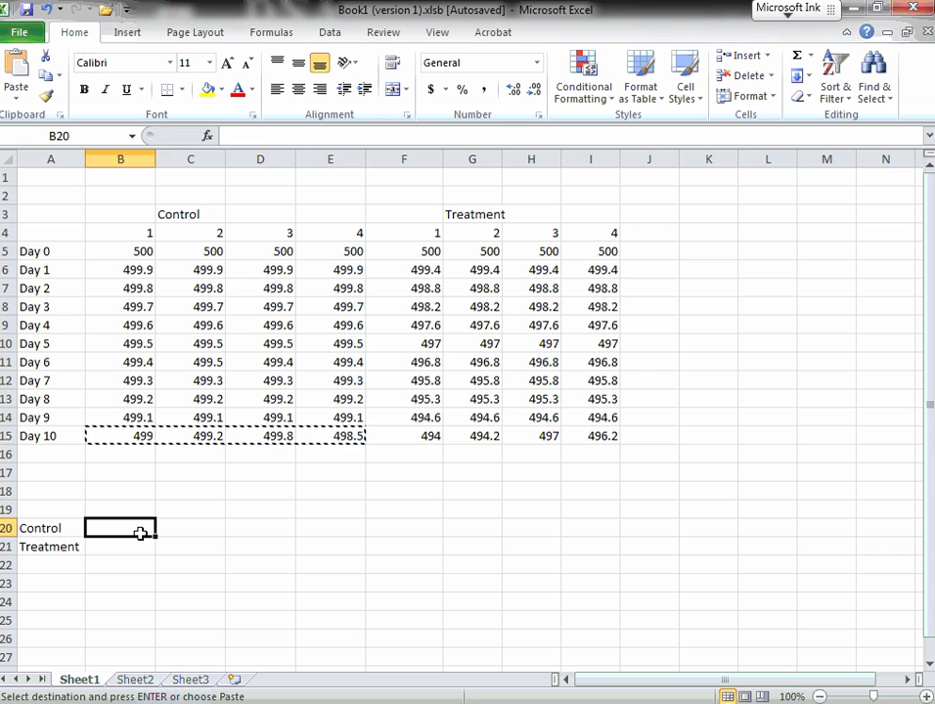
key("ctrl+v")
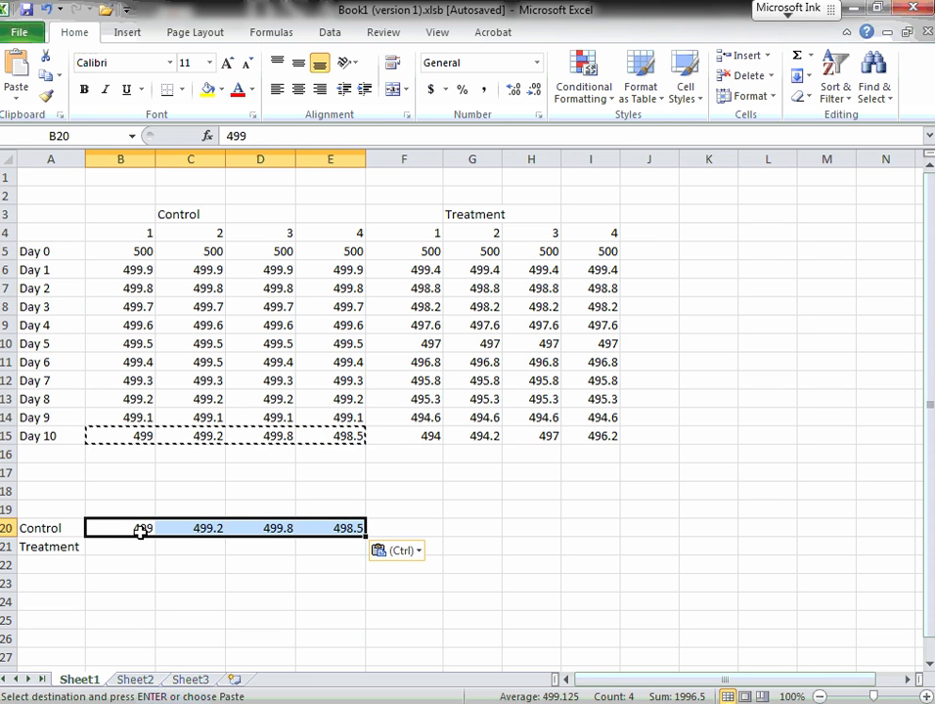
- Copy the four Day 10 Treatment values from F15:I15 into the Treatment summary row, starting at B21
left_click_drag(393, 435, 593, 435)
key("ctrl+c")
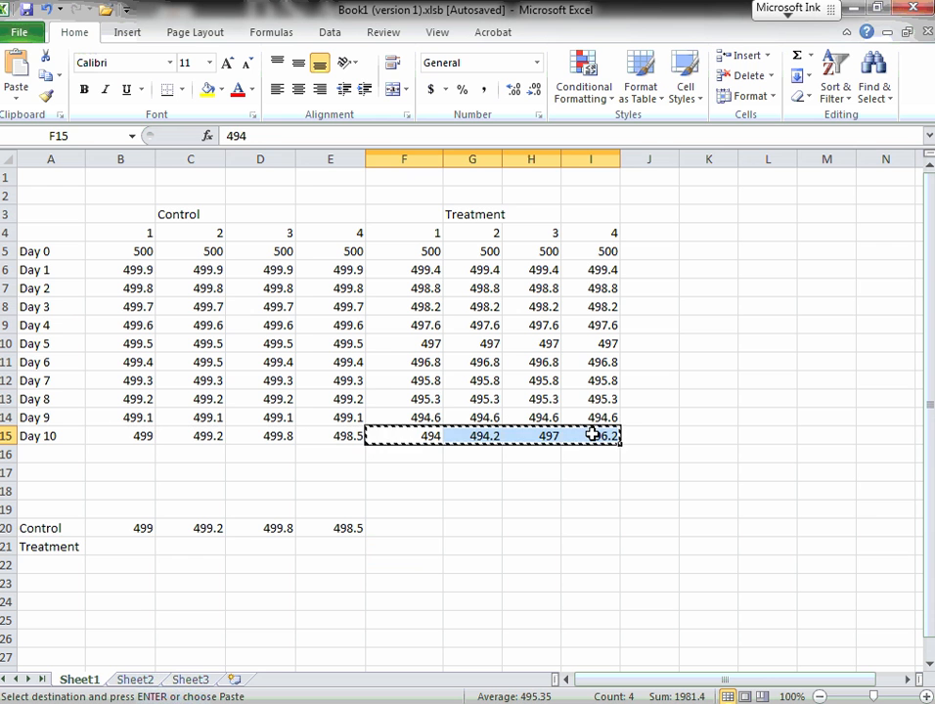
left_click(143, 546)
key("ctrl+v")
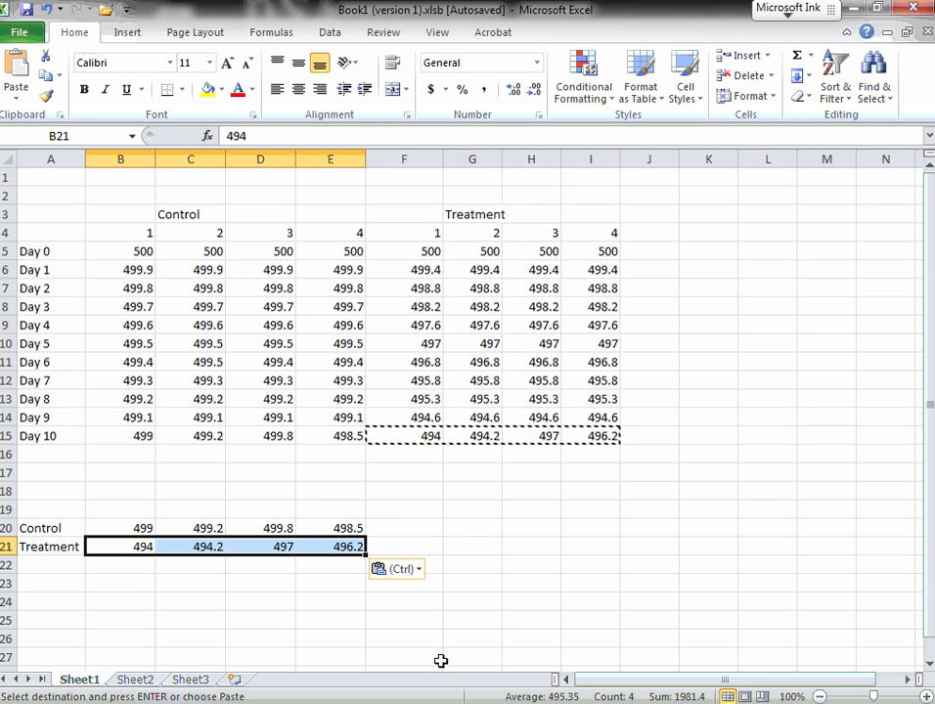
- Insert a 2-D clustered column chart from the labelled Control and Treatment summary data in A20:E21
left_click(412, 523)
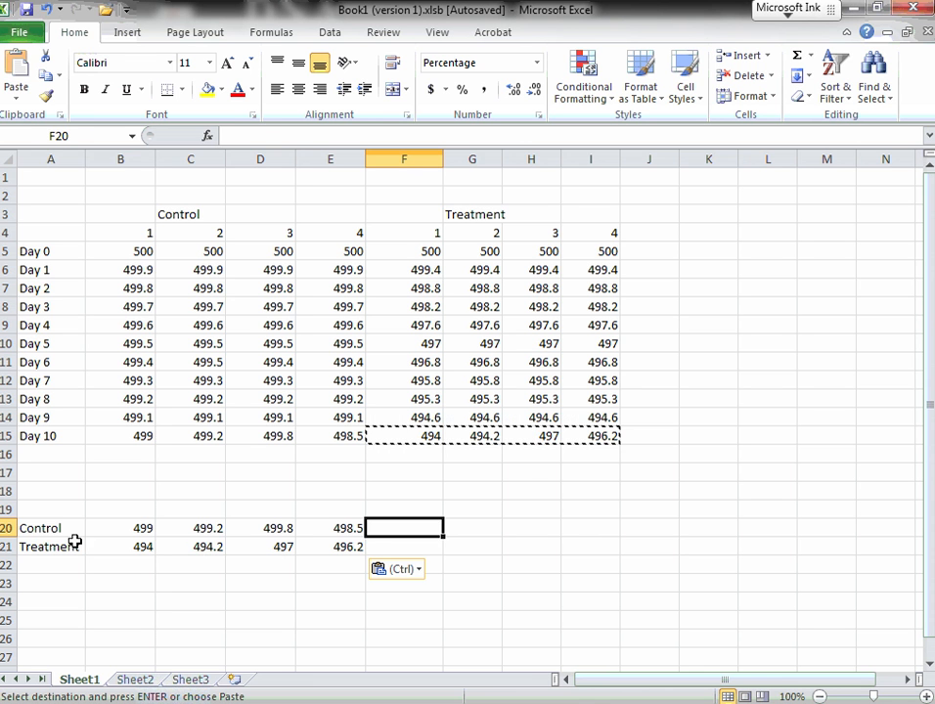
left_click_drag(76, 529, 333, 547)
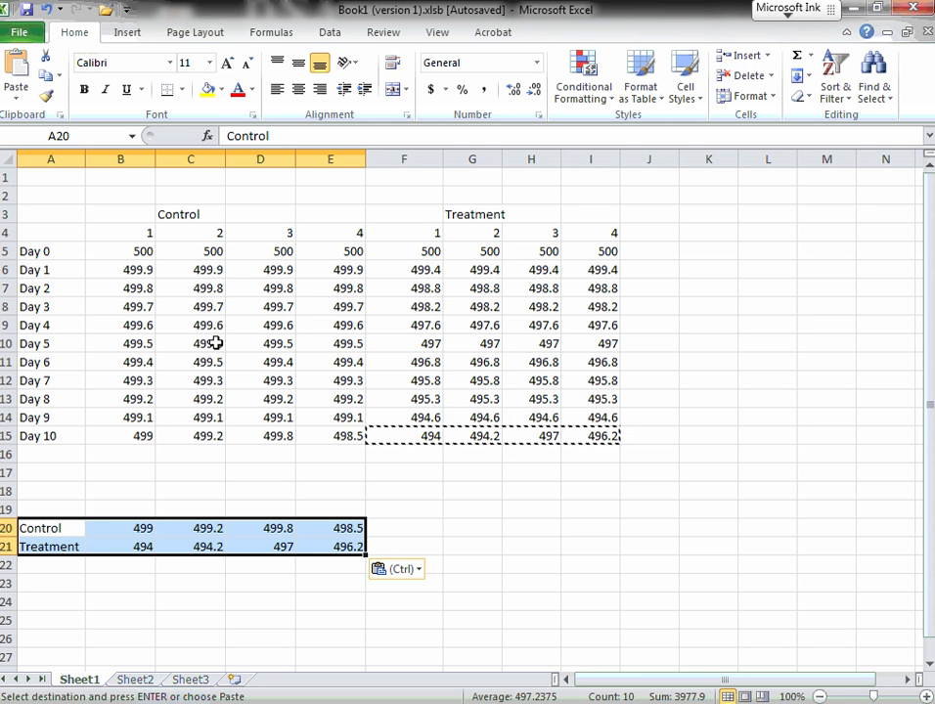
left_click(142, 37)
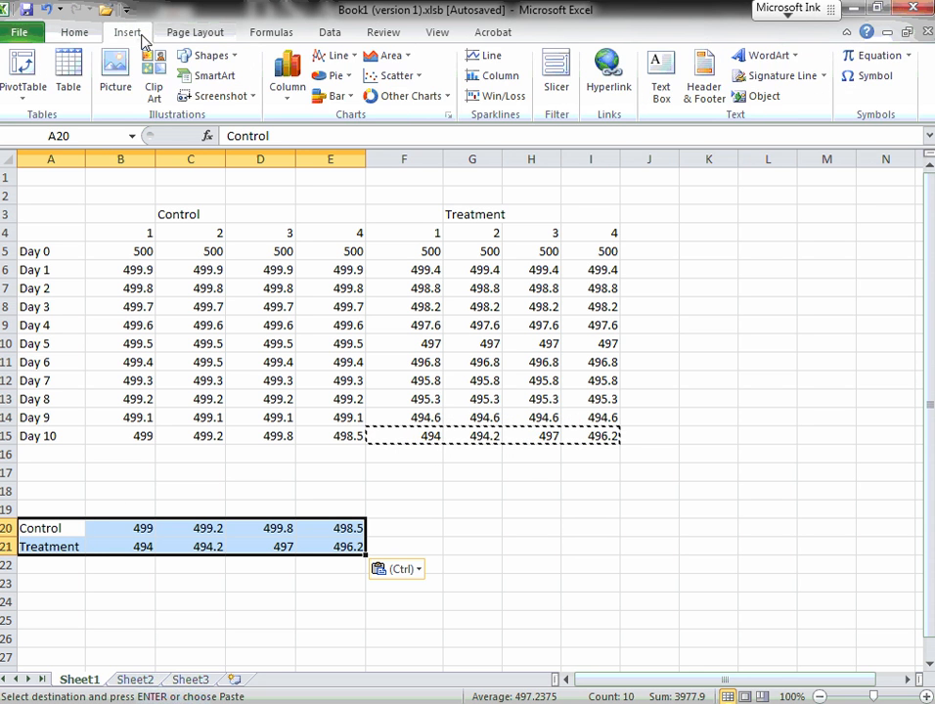
left_click(293, 102)
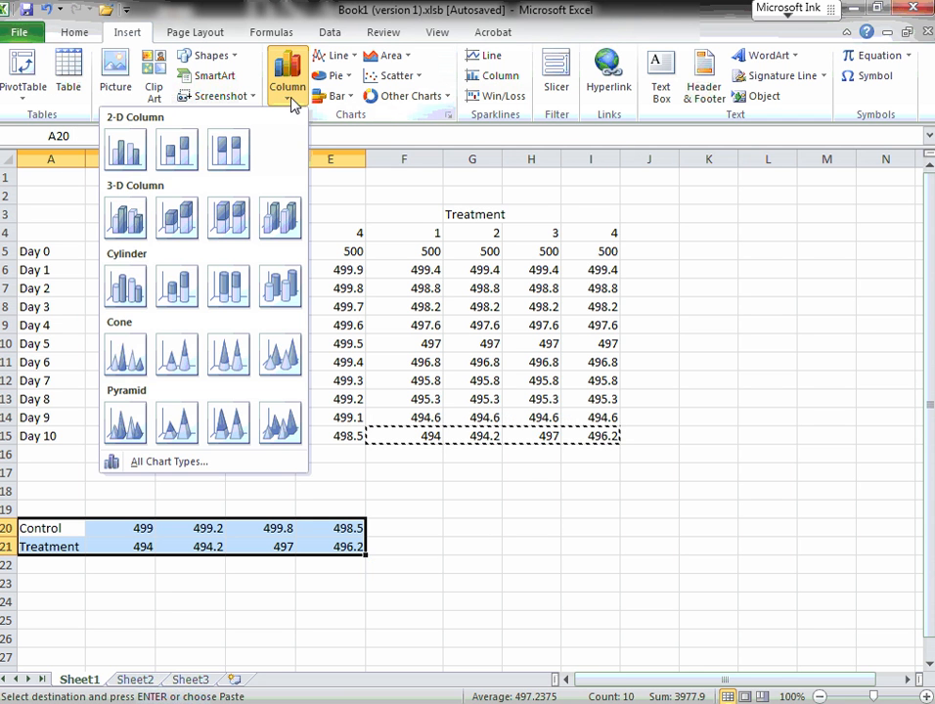
left_click(119, 153)
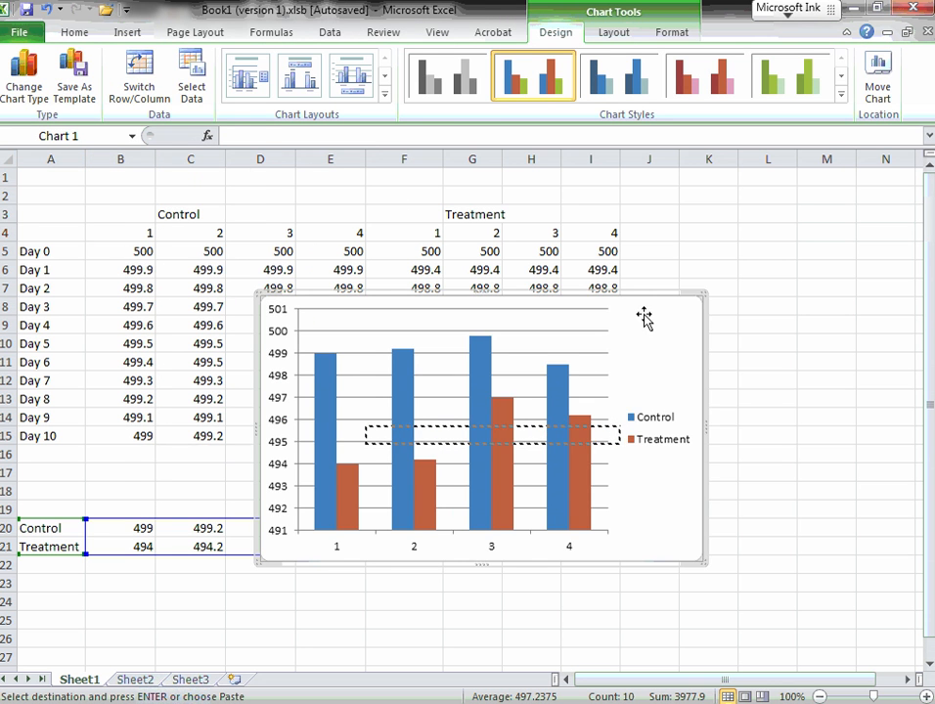
- Move the column chart clear of the Control and Treatment summary rows
left_click_drag(645, 318, 775, 359)
left_click(364, 458)
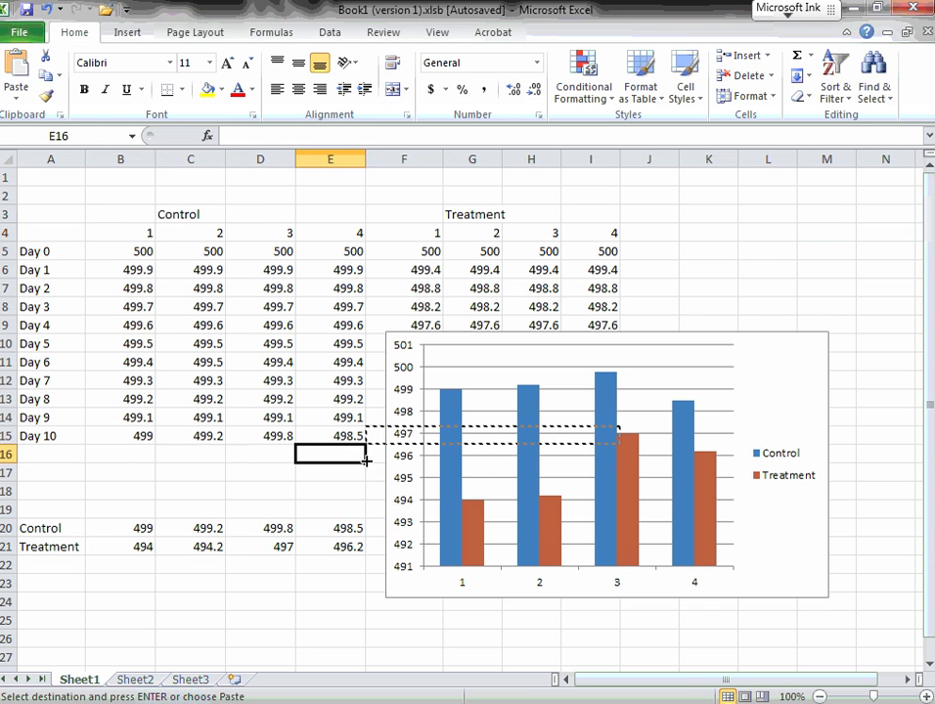
left_click(358, 510)
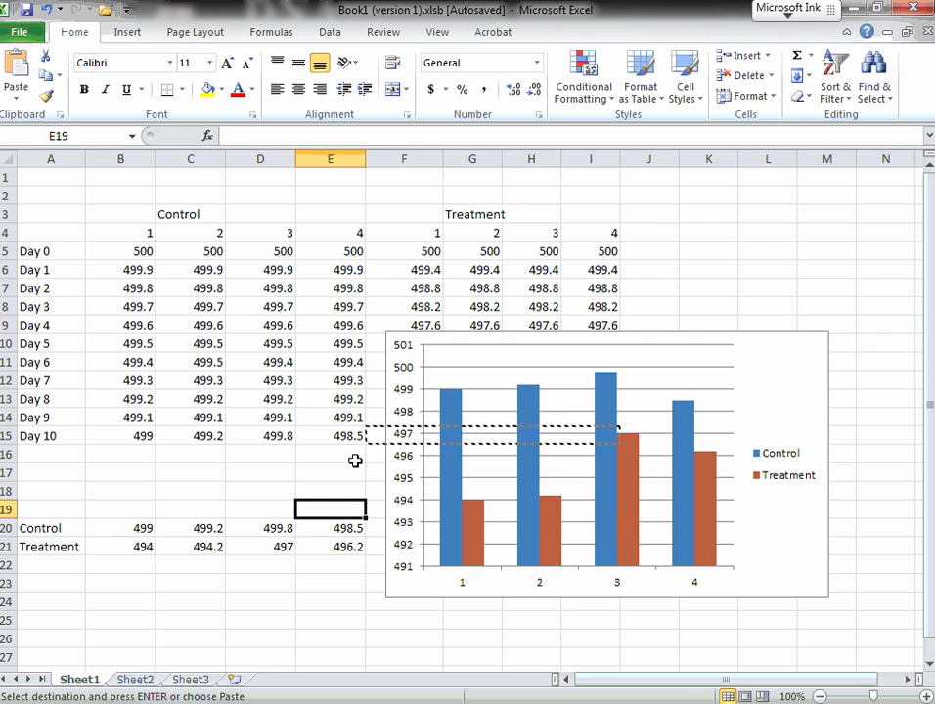
left_click_drag(751, 396, 797, 274)
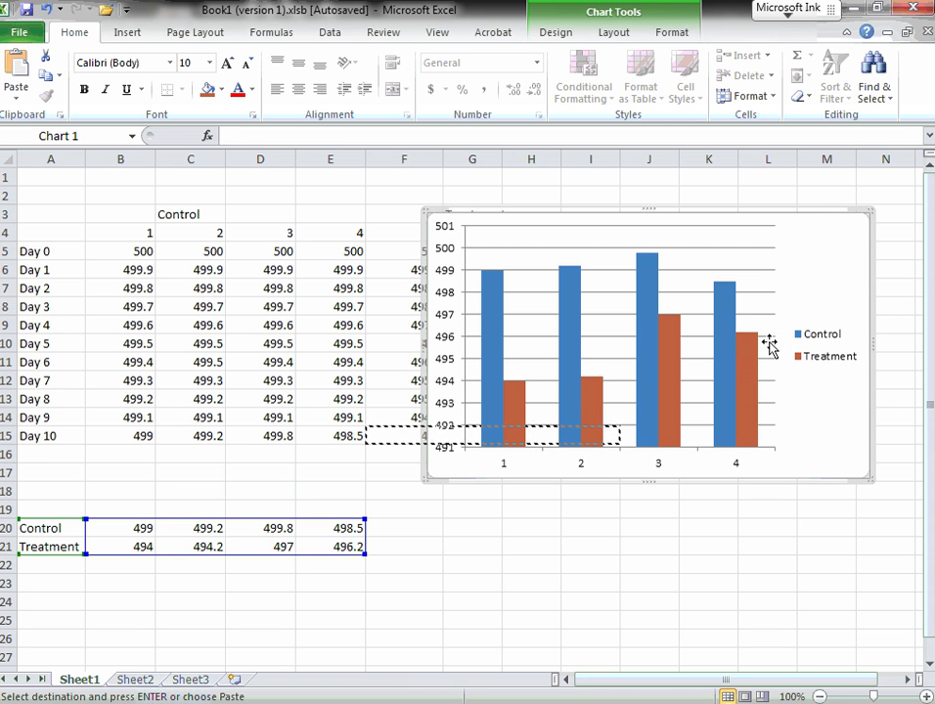
left_click_drag(807, 237, 814, 377)
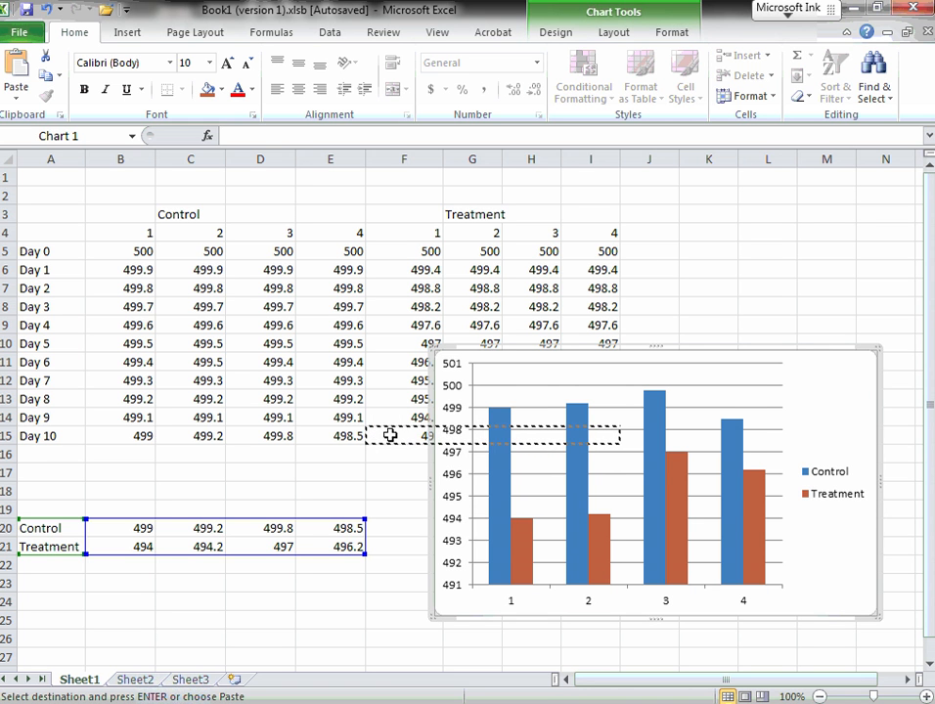
left_click_drag(810, 395, 828, 431)
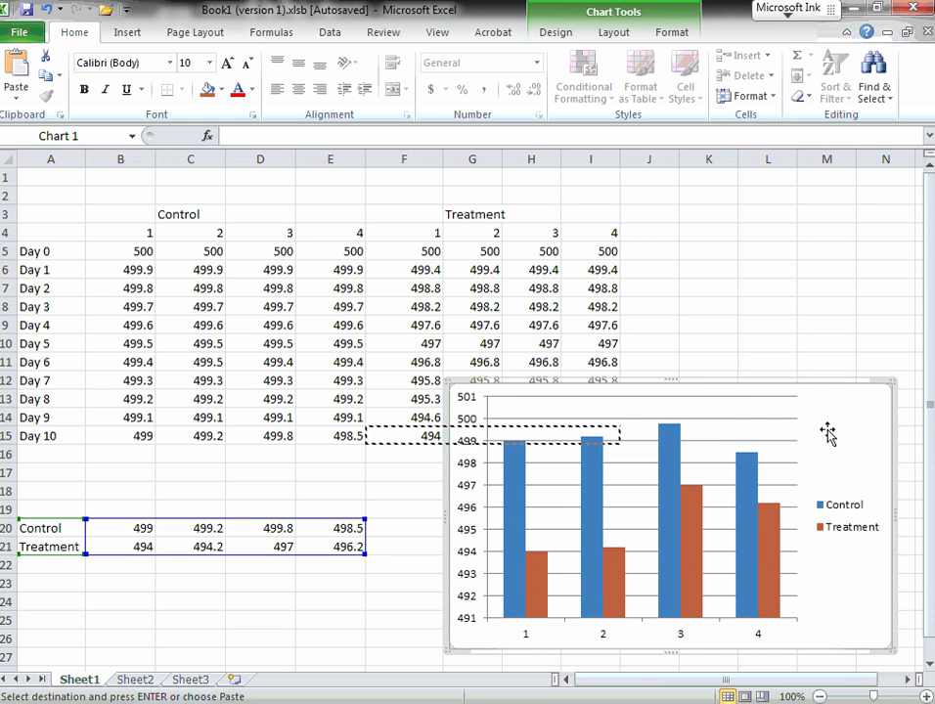
left_click(344, 470)
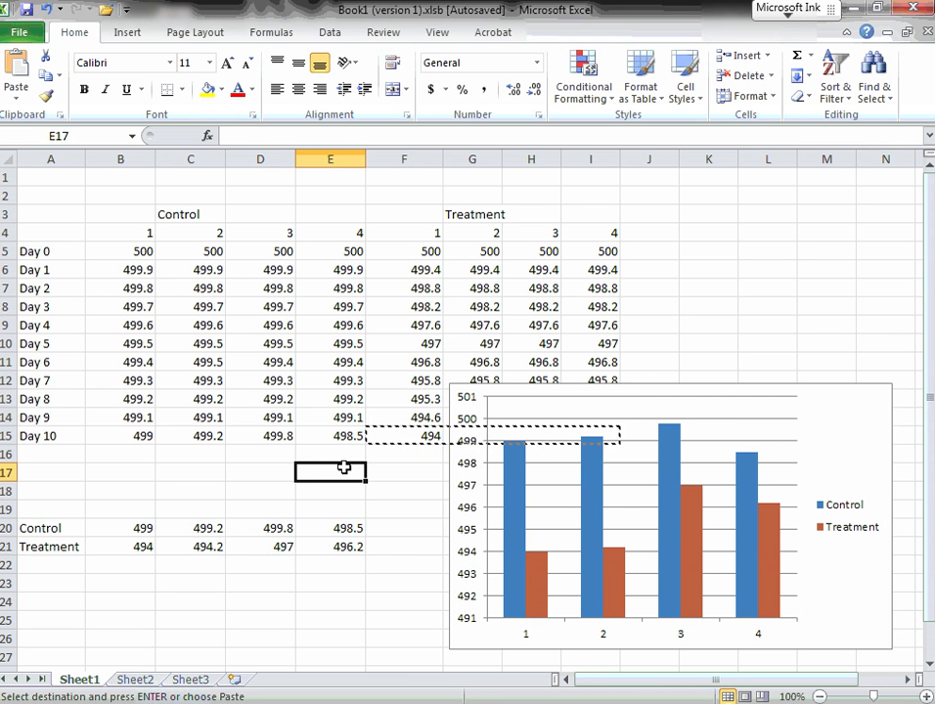
left_click(372, 490)
- Shrink the column chart and place it beside the Treatment data, over columns J to N and rows 3 to 8
left_click(536, 577)
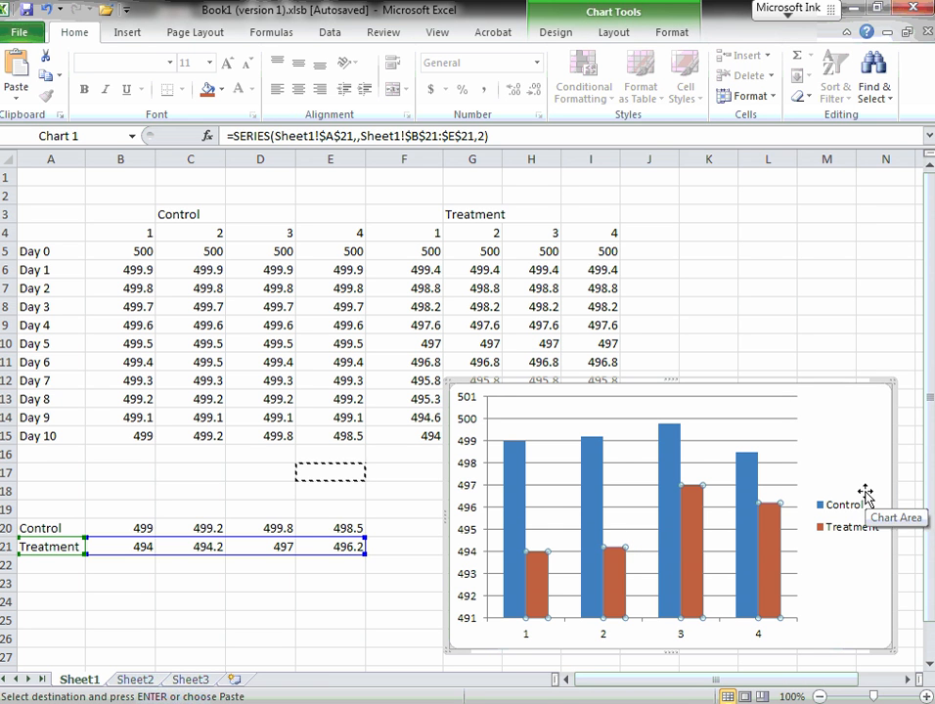
left_click(887, 646)
double_click(887, 647)
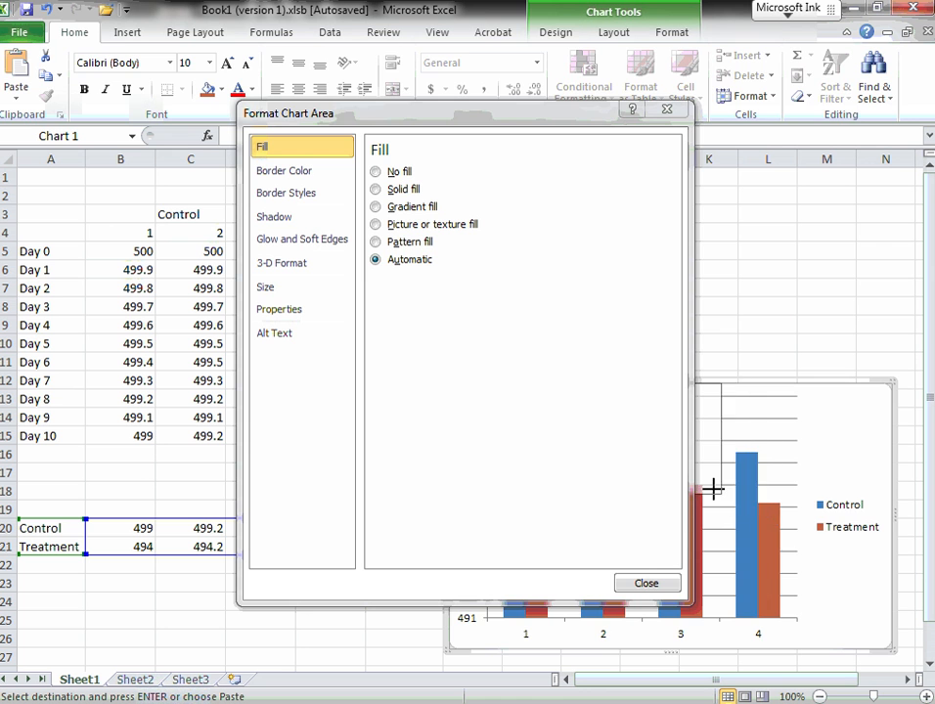
left_click(646, 584)
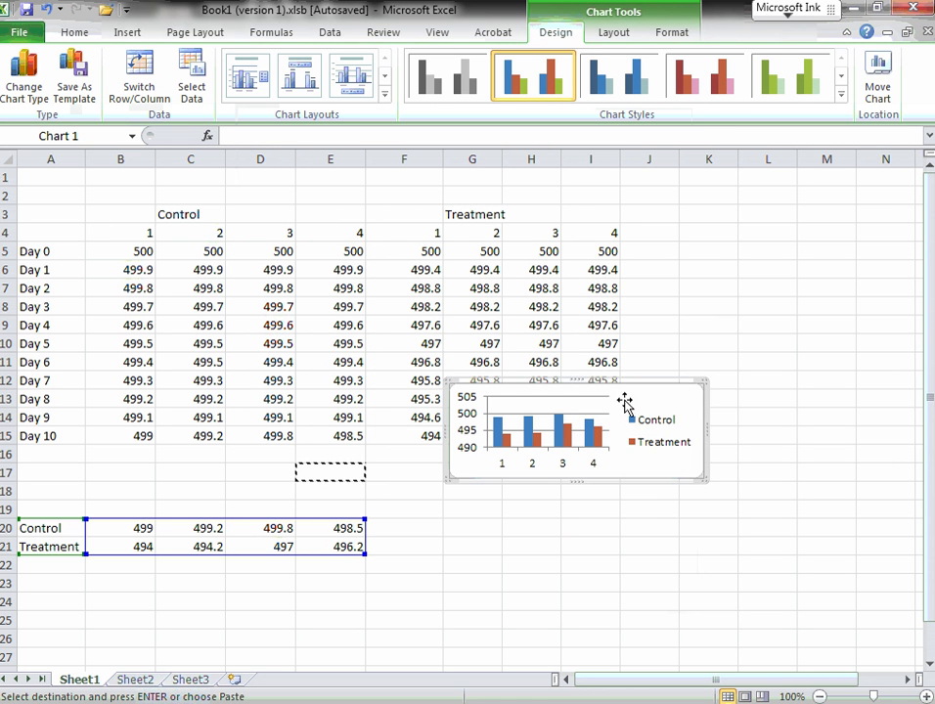
left_click_drag(623, 401, 813, 230)
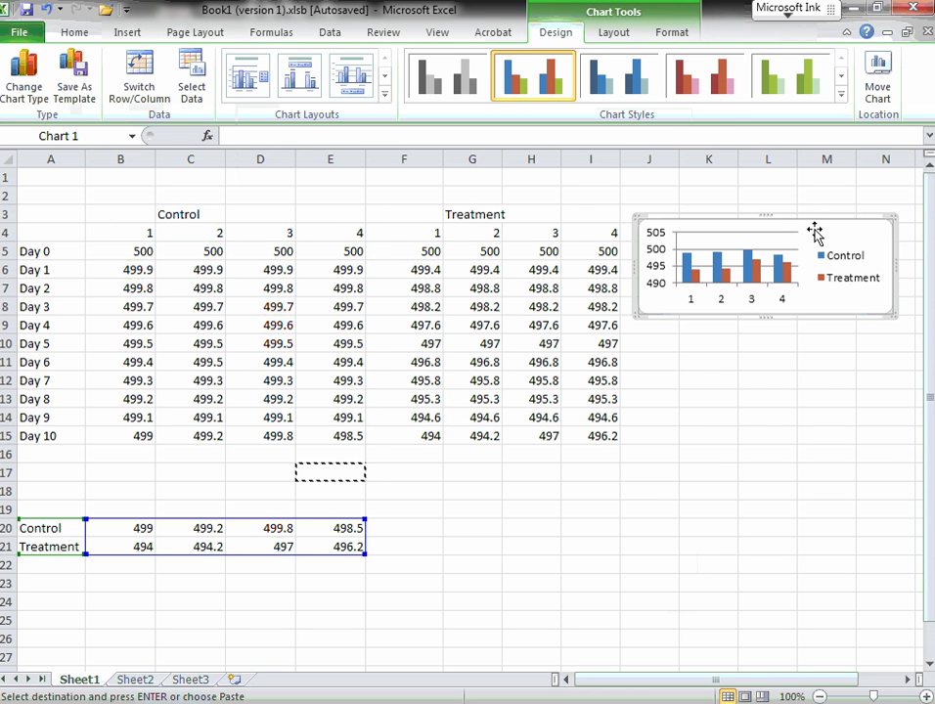
left_click(416, 549)
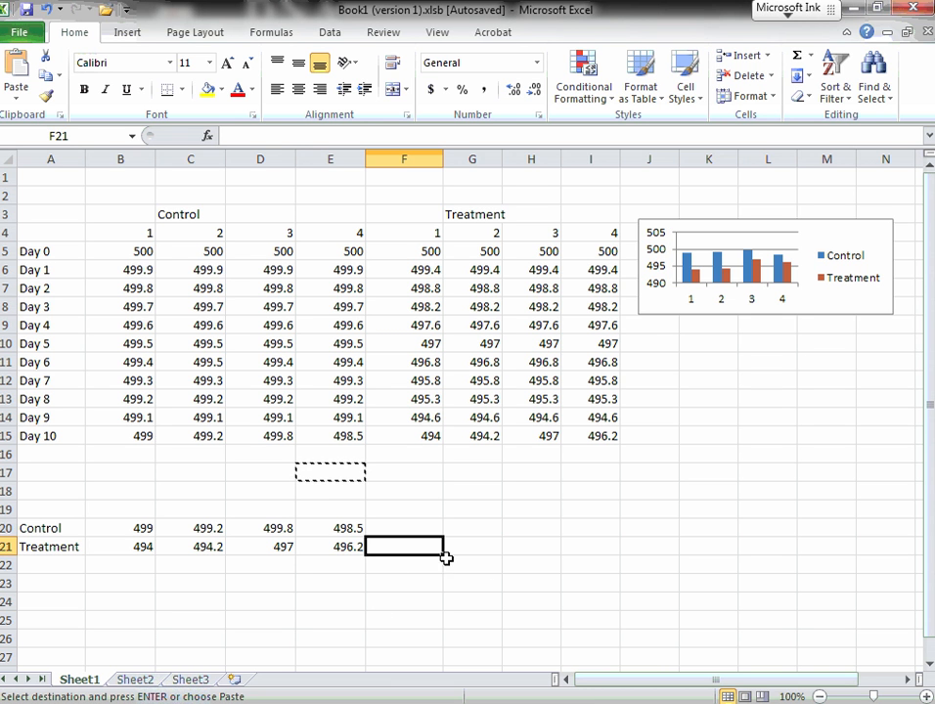
- Enter the label "Significance" in cell B23 below the summary rows
left_click(115, 582)
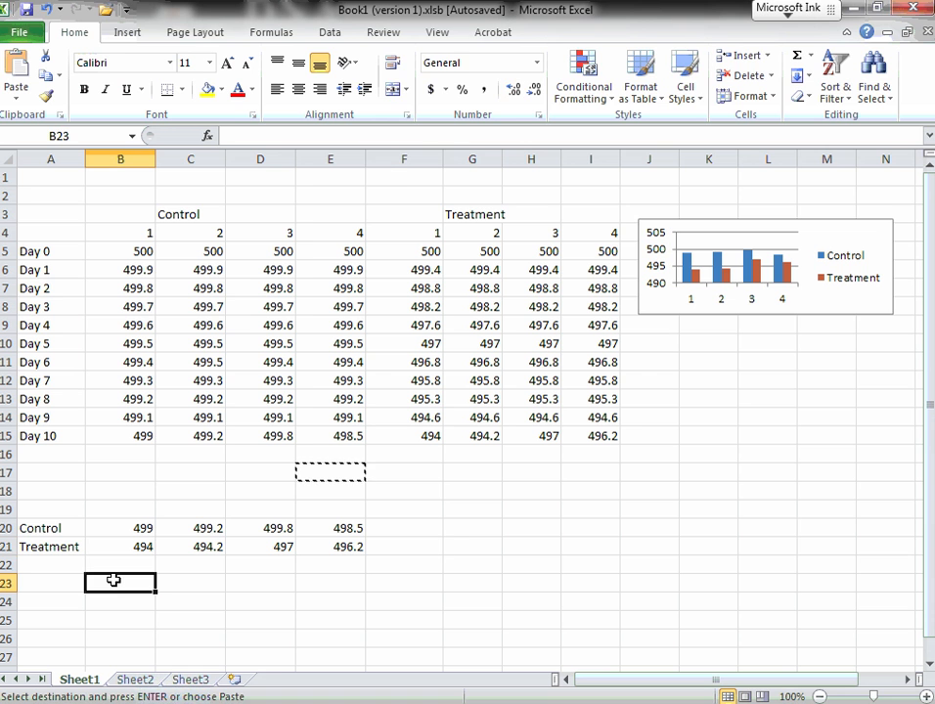
type("Significance =t.test")
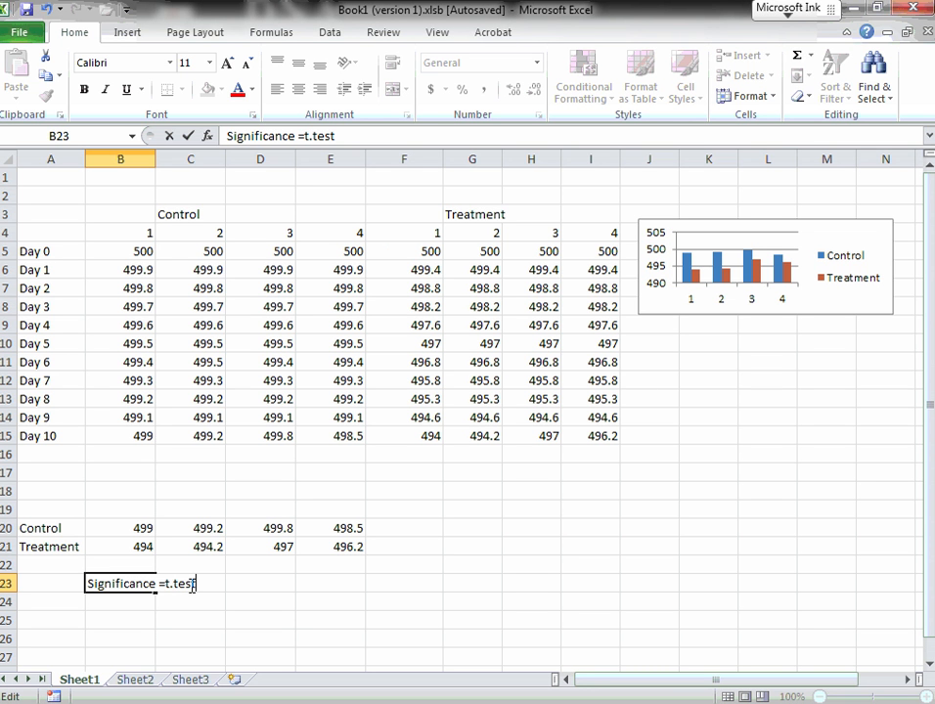
key("BackSpace")
key("BackSpace")
key("BackSpace")
key("BackSpace")
key("BackSpace")
key("BackSpace")
key("Return")
- Start a T.TEST function from the Statistical category in cell C23, beside the Significance label
left_click(188, 585)
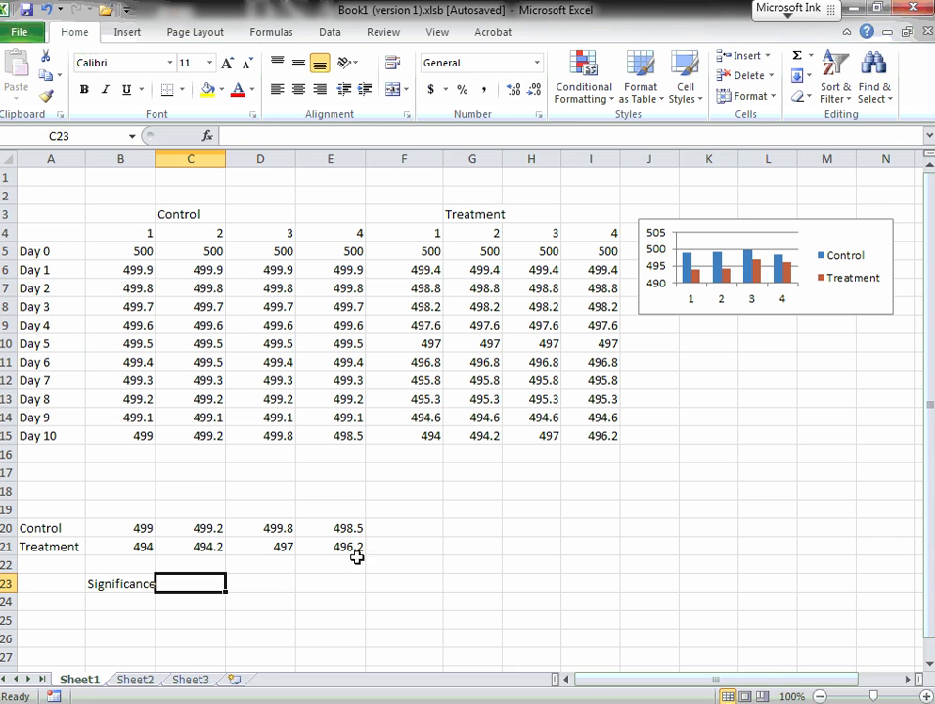
left_click(283, 35)
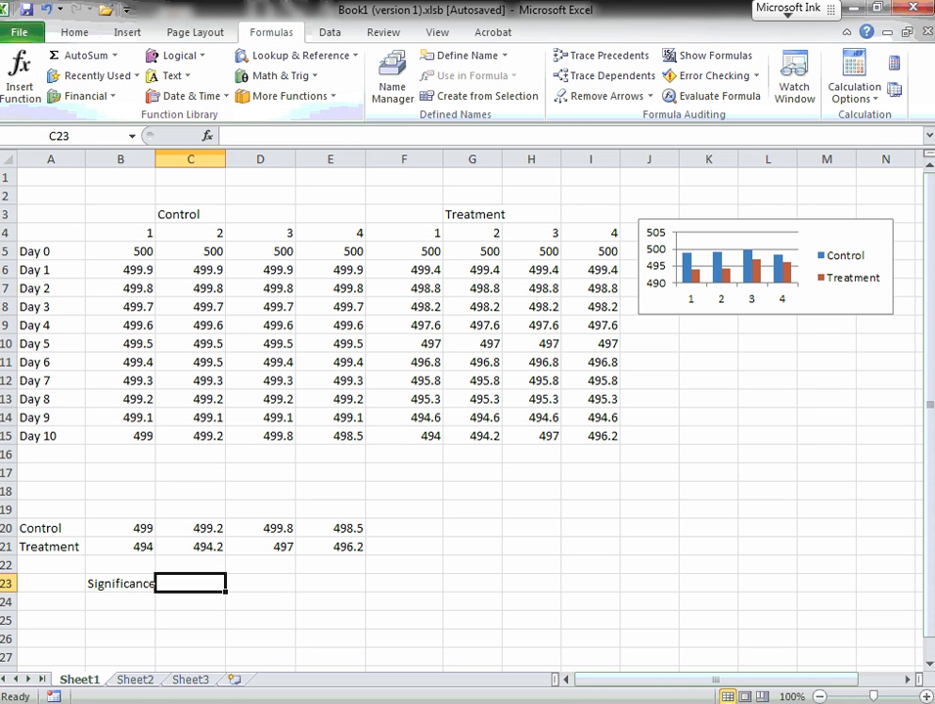
left_click(21, 80)
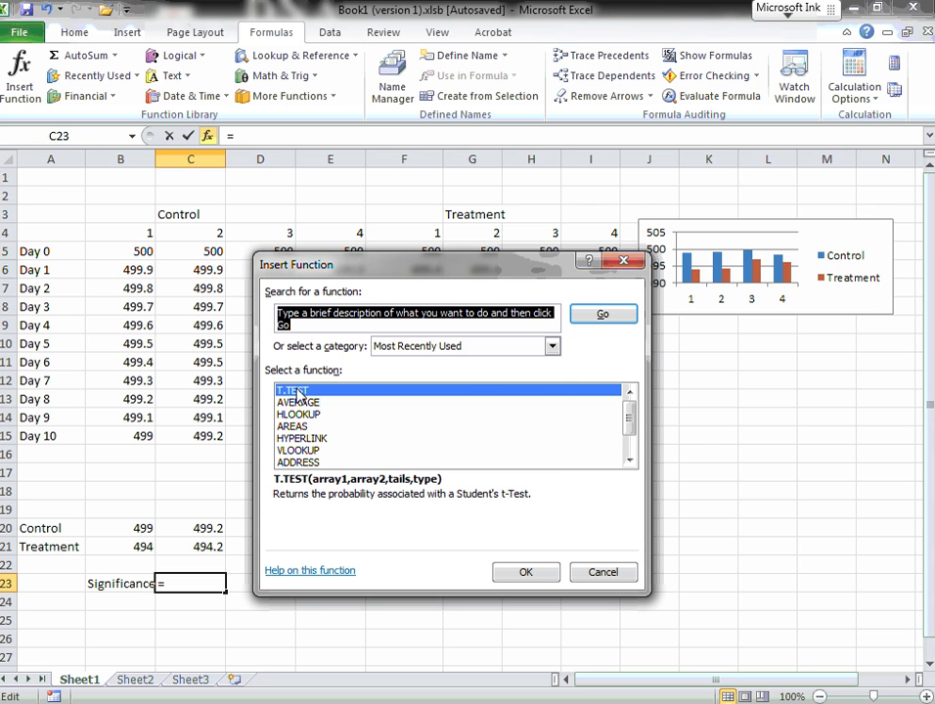
left_click(553, 350)
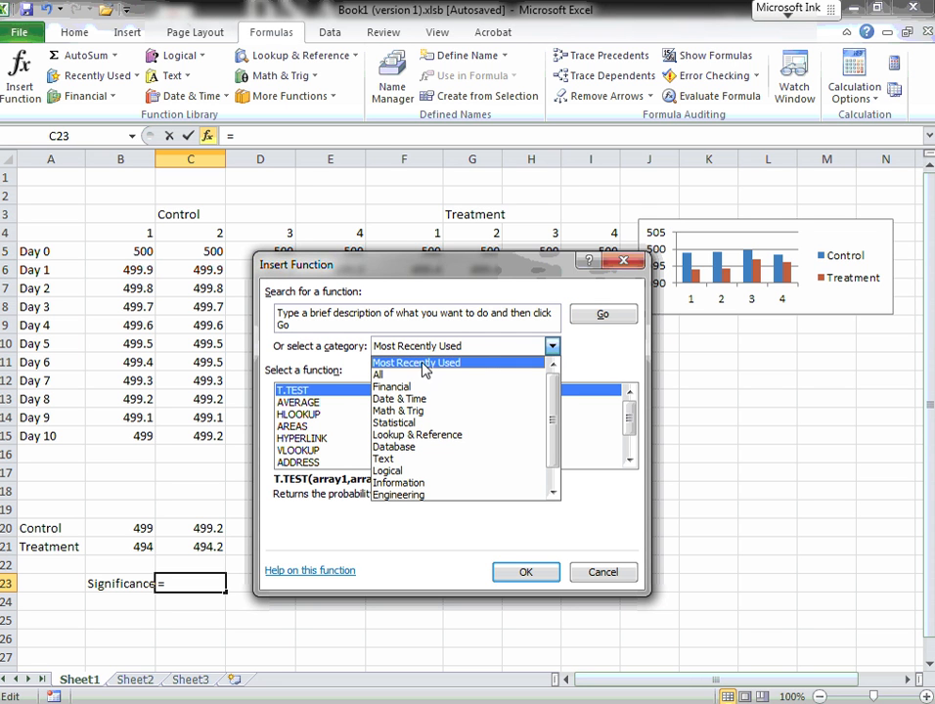
left_click(388, 422)
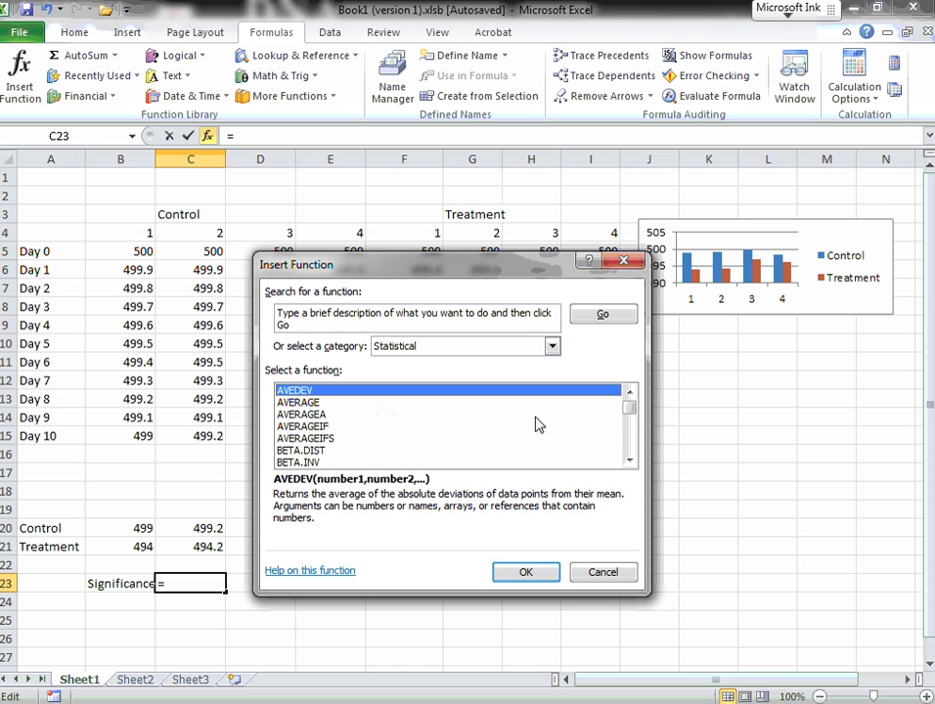
left_click_drag(630, 400, 634, 445)
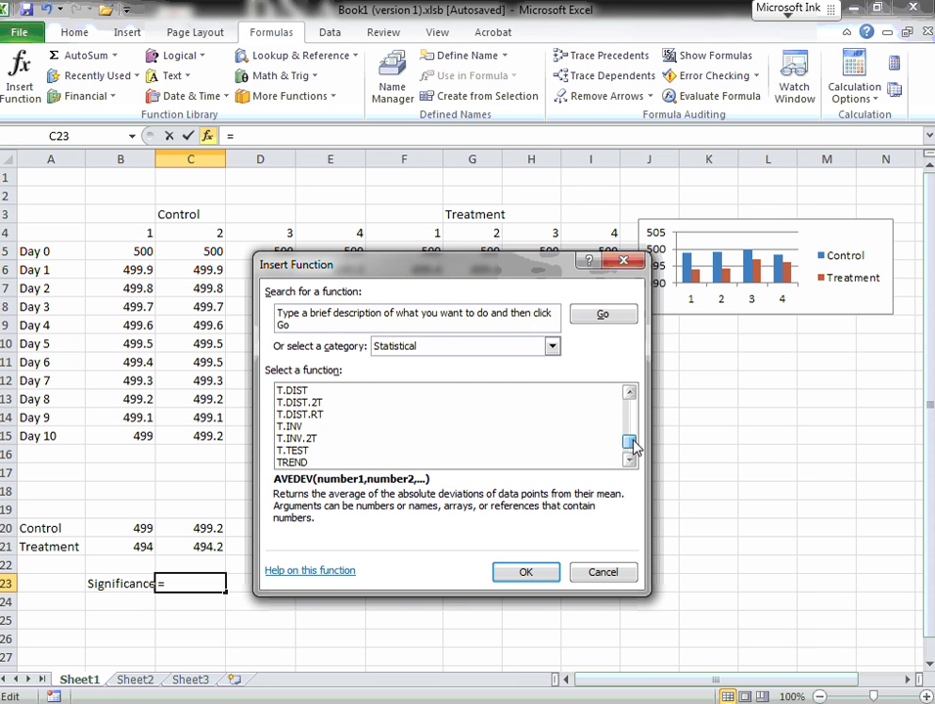
left_click(293, 450)
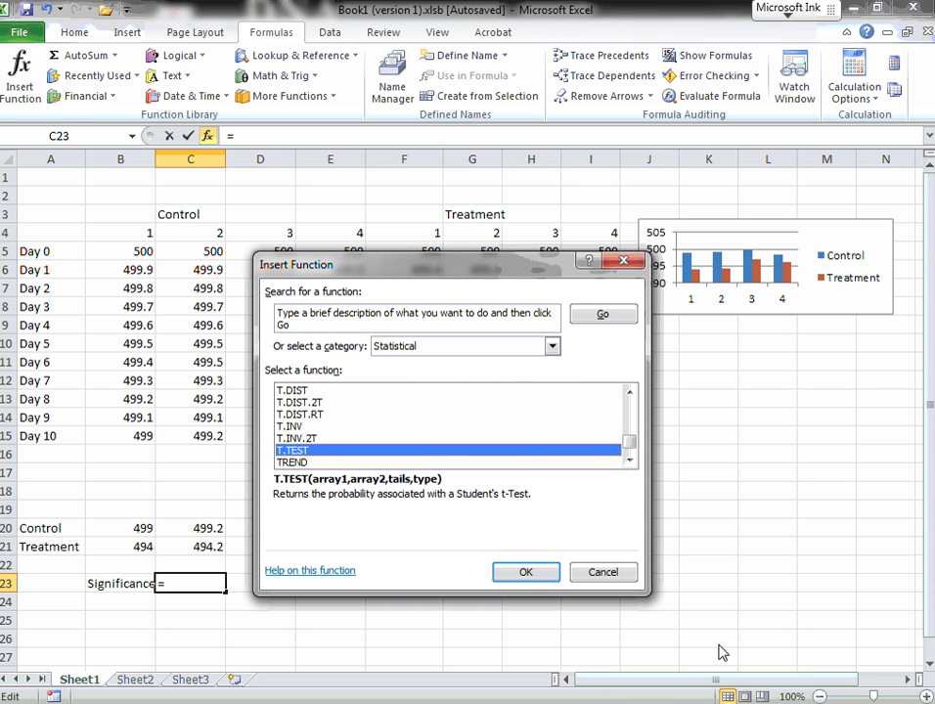
left_click(522, 574)
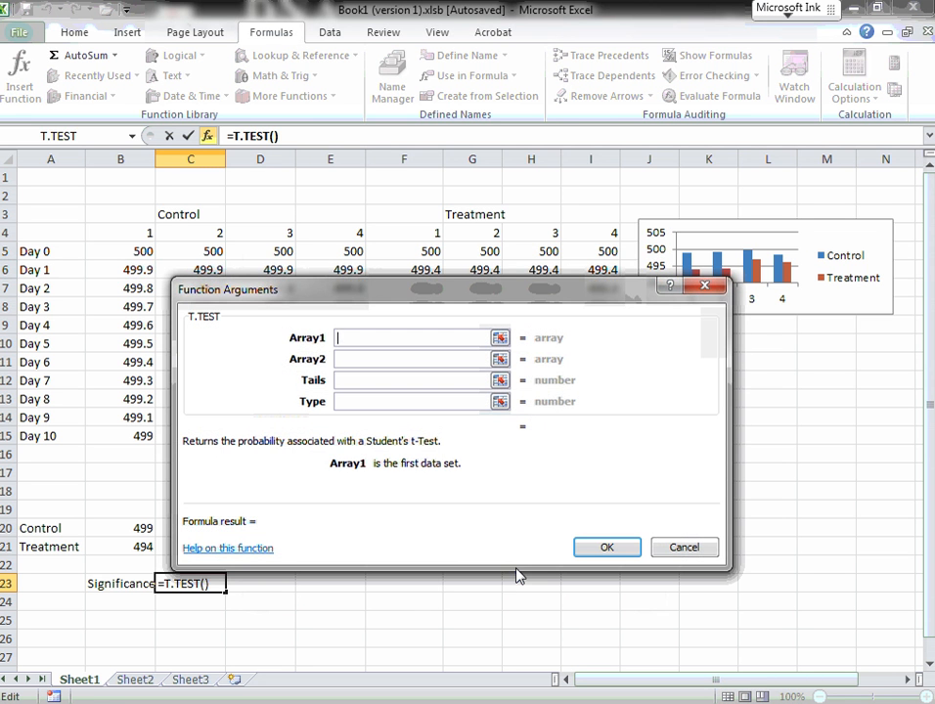
- Set the T.TEST arrays to the Control values B20:E20 and the Treatment values B21:E21
left_click_drag(408, 316, 430, 220)
left_click_drag(131, 526, 318, 524)
left_click(427, 263)
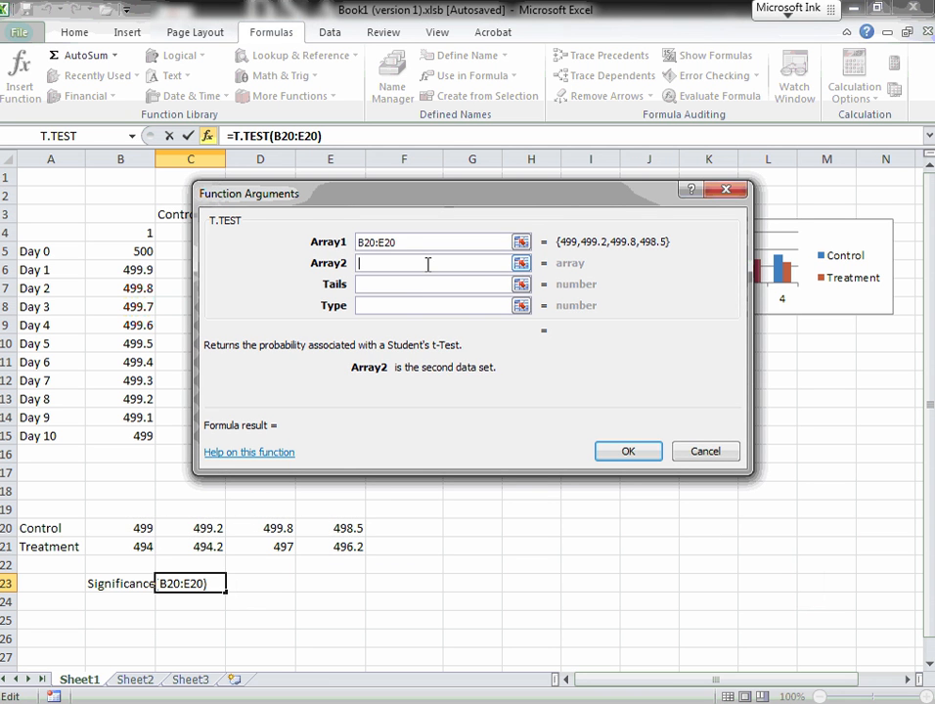
left_click_drag(127, 545, 313, 545)
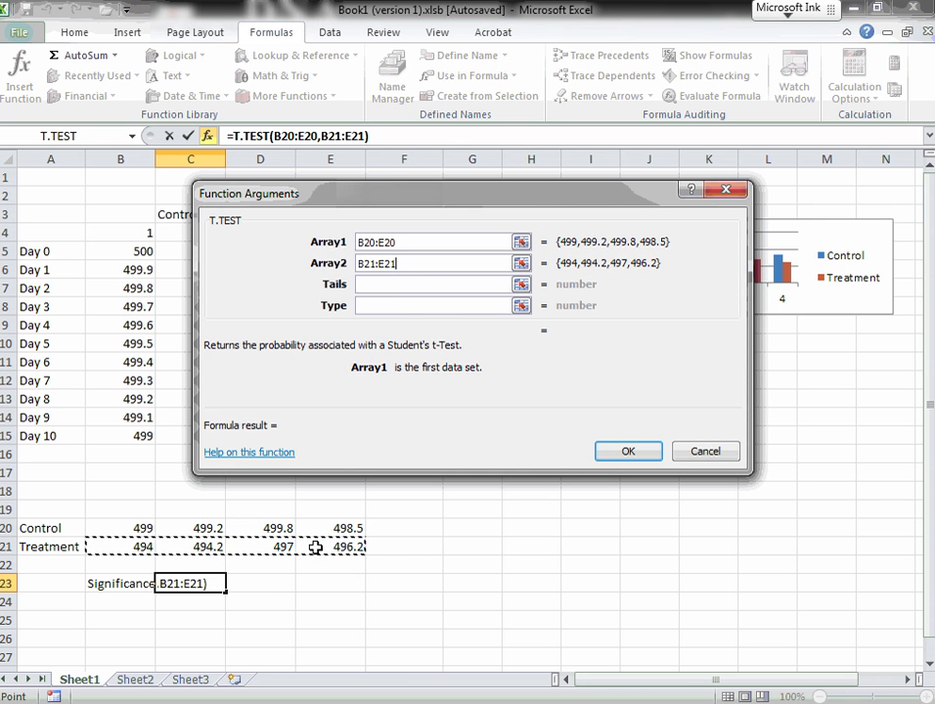
- Set the T.TEST tails to 1 and the type to 3, and finish the function
left_click(423, 283)
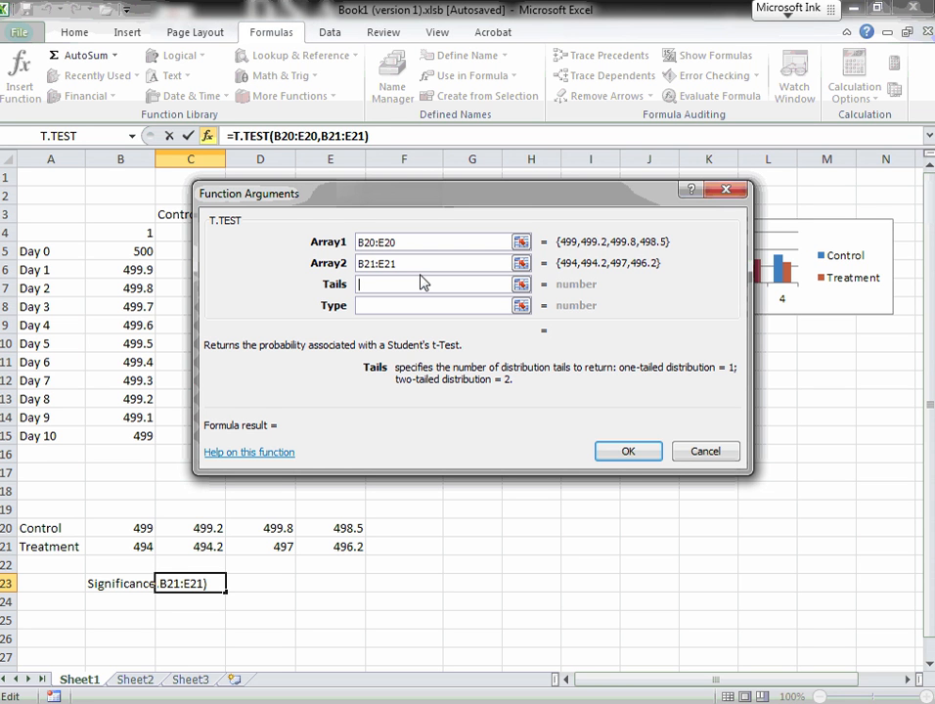
type("1")
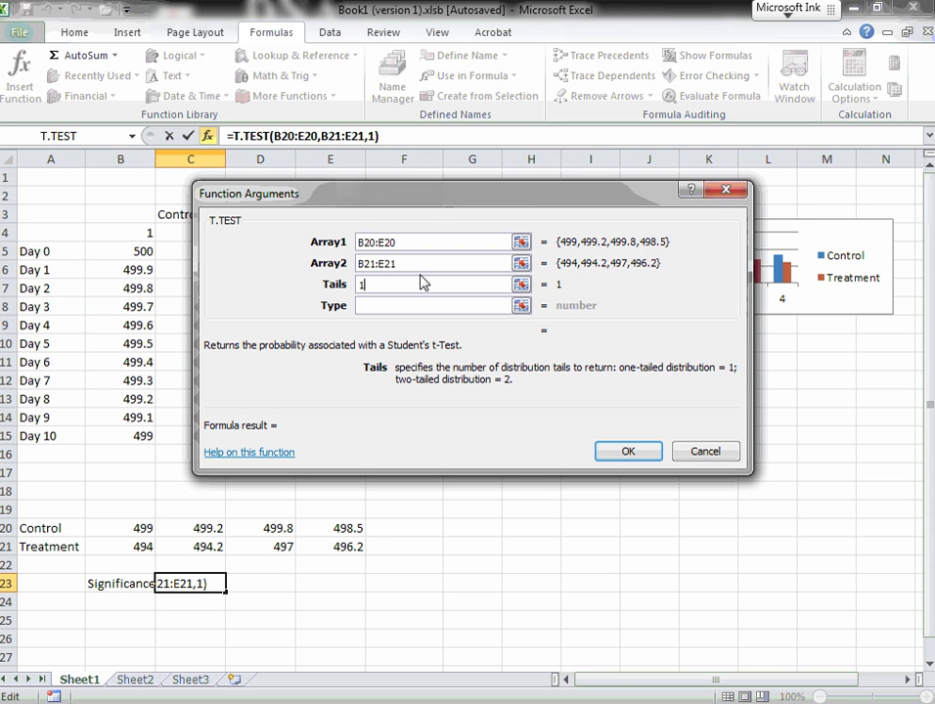
left_click(379, 307)
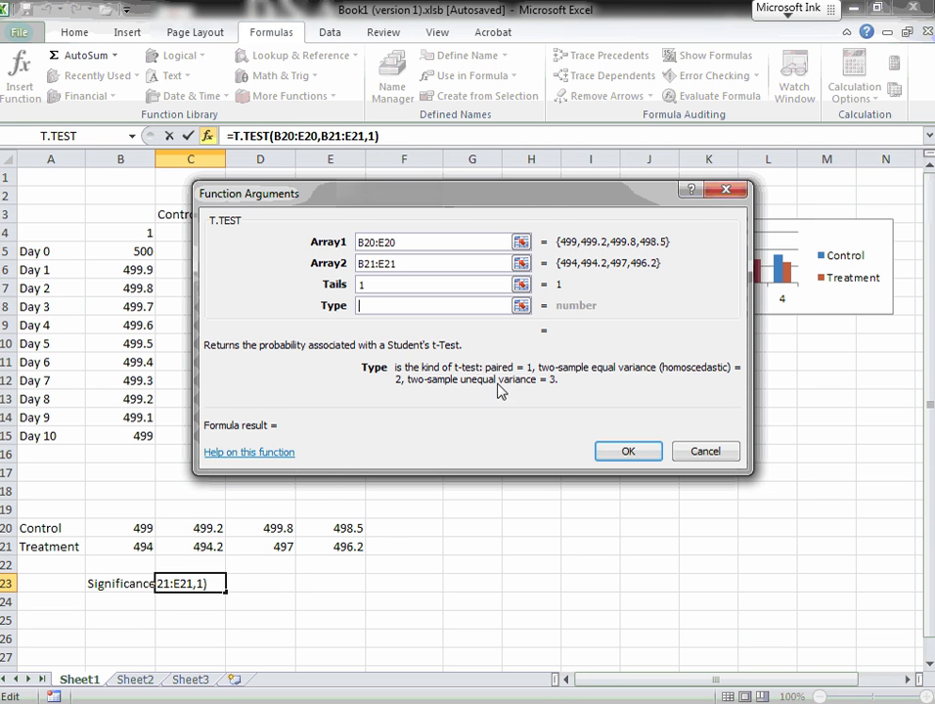
type("3")
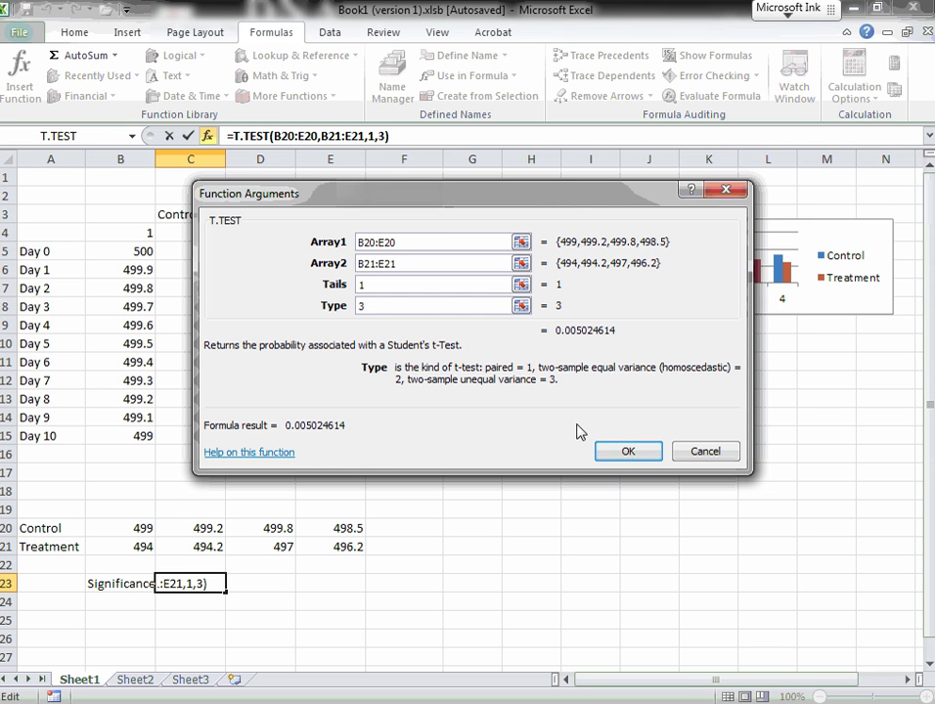
left_click(623, 452)
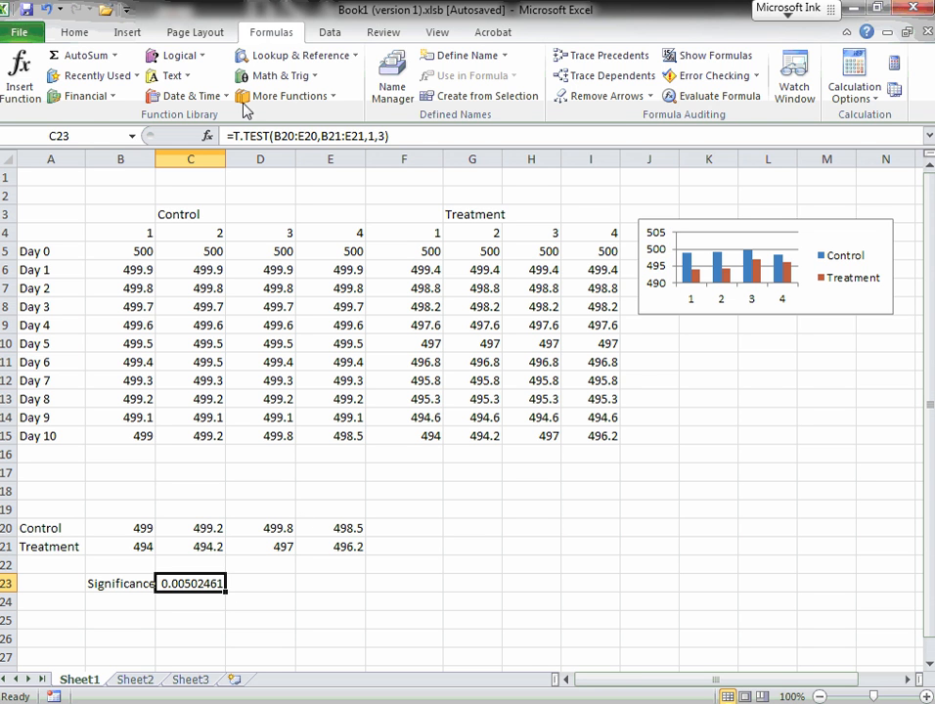
- Format the significance result in C23 as a percentage with three decimal places
left_click(127, 33)
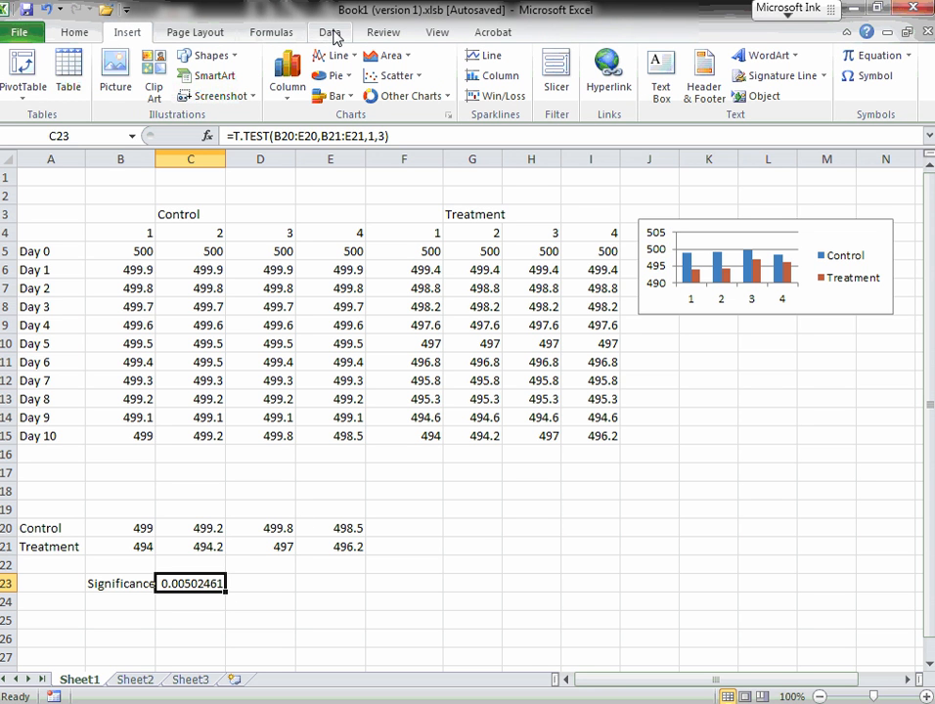
left_click(75, 29)
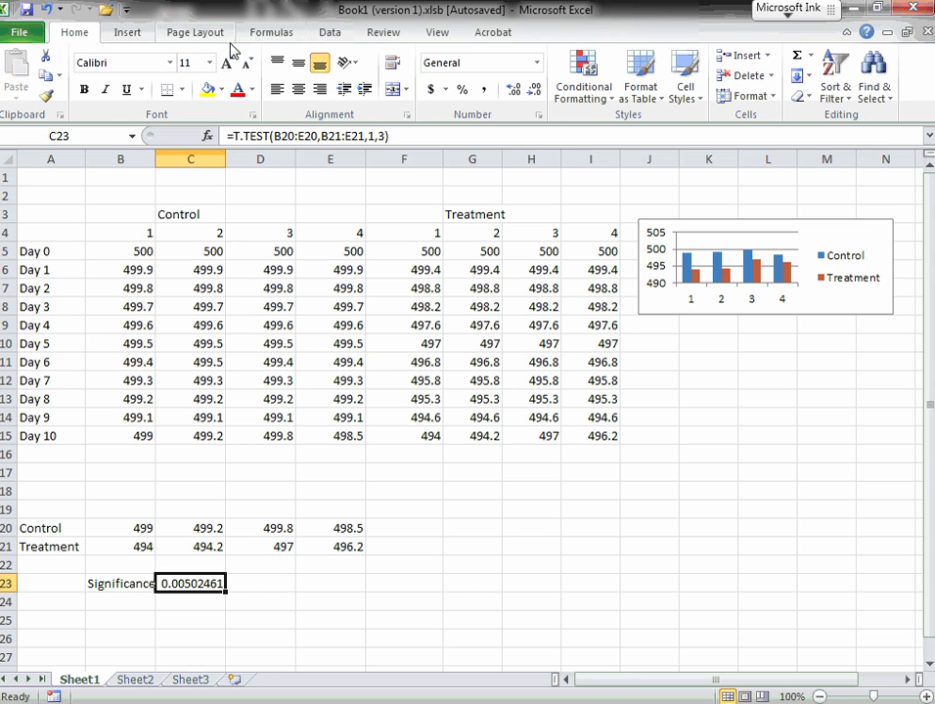
left_click(463, 89)
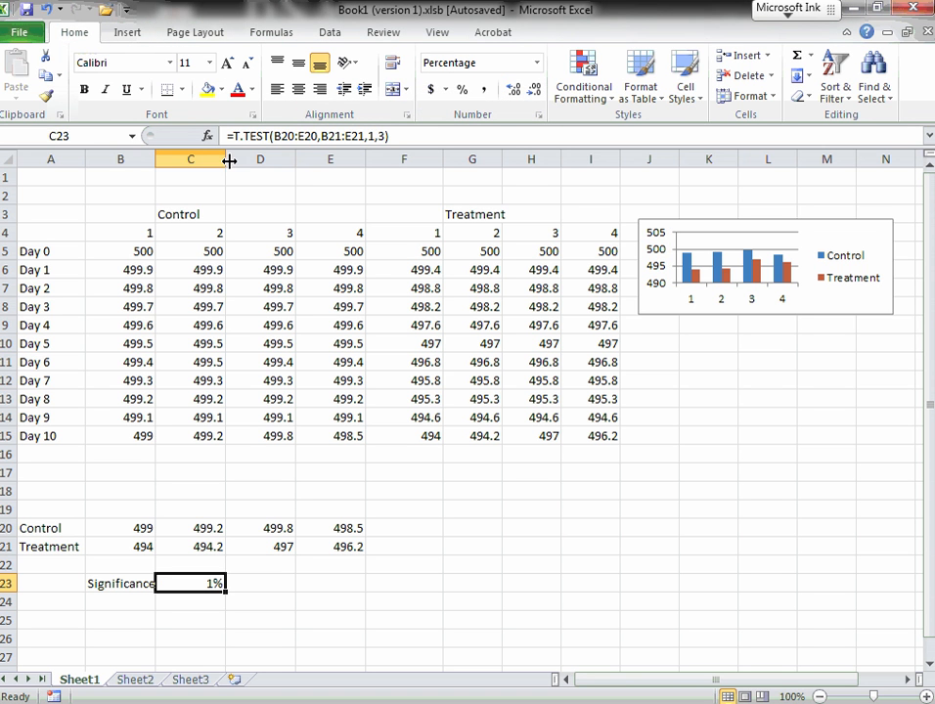
left_click(514, 96)
left_click(514, 96)
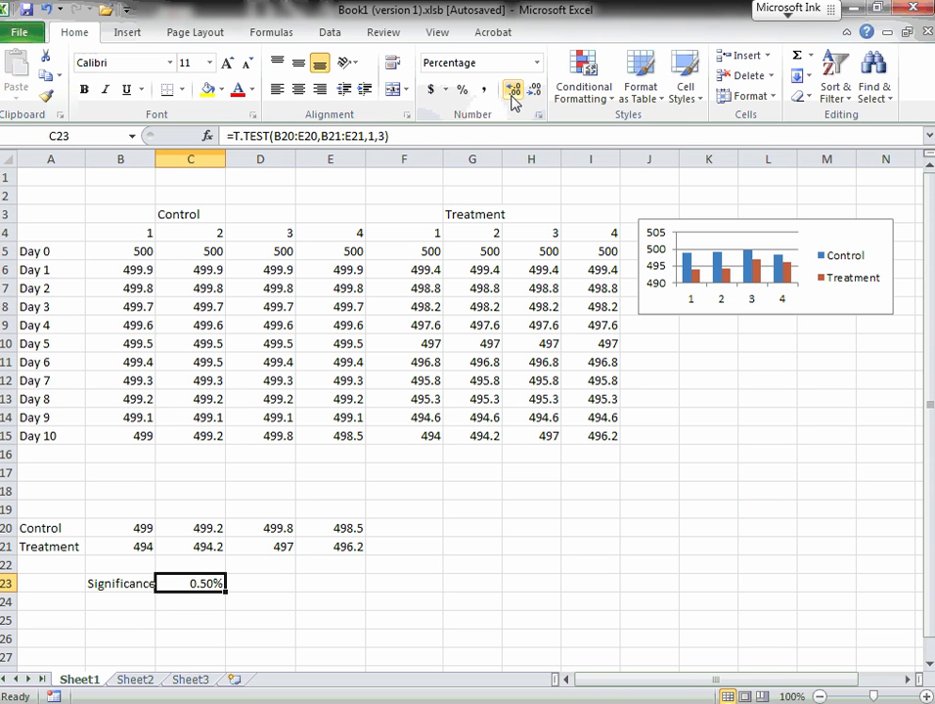
left_click(513, 96)
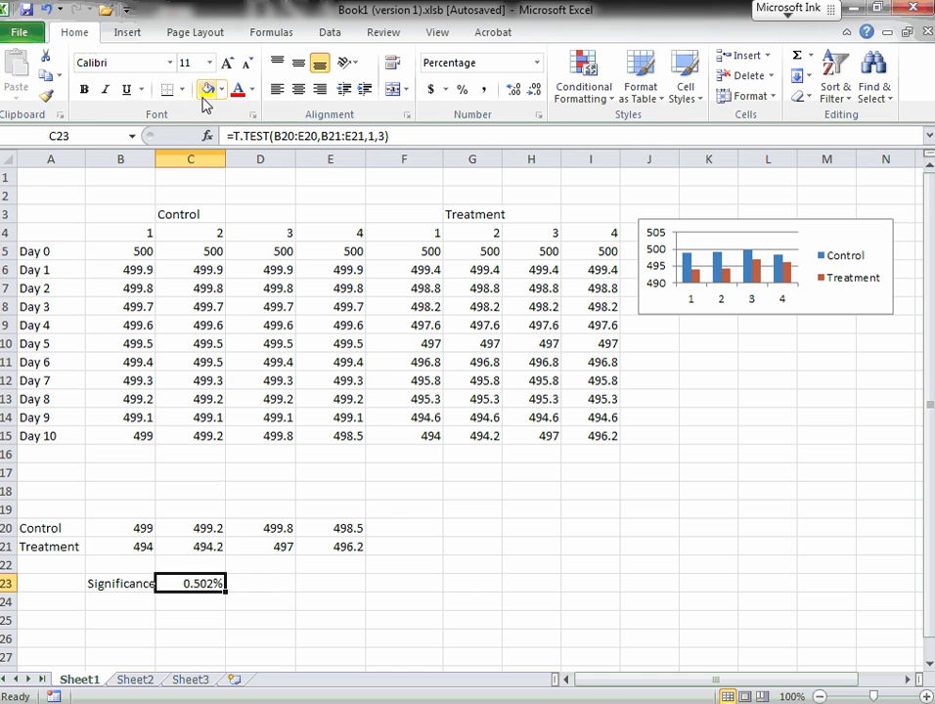
- Change the formula in C23 to subtract the t-test from one: =1-T.TEST(B20:E20,B21:E21,1,3)
left_click(260, 139)
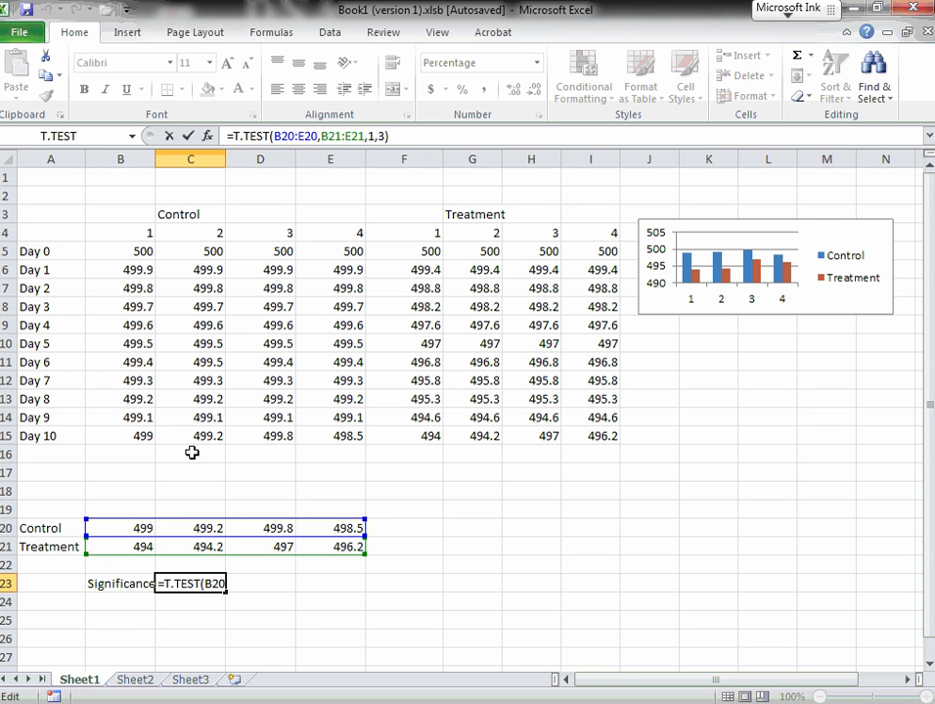
type("1")
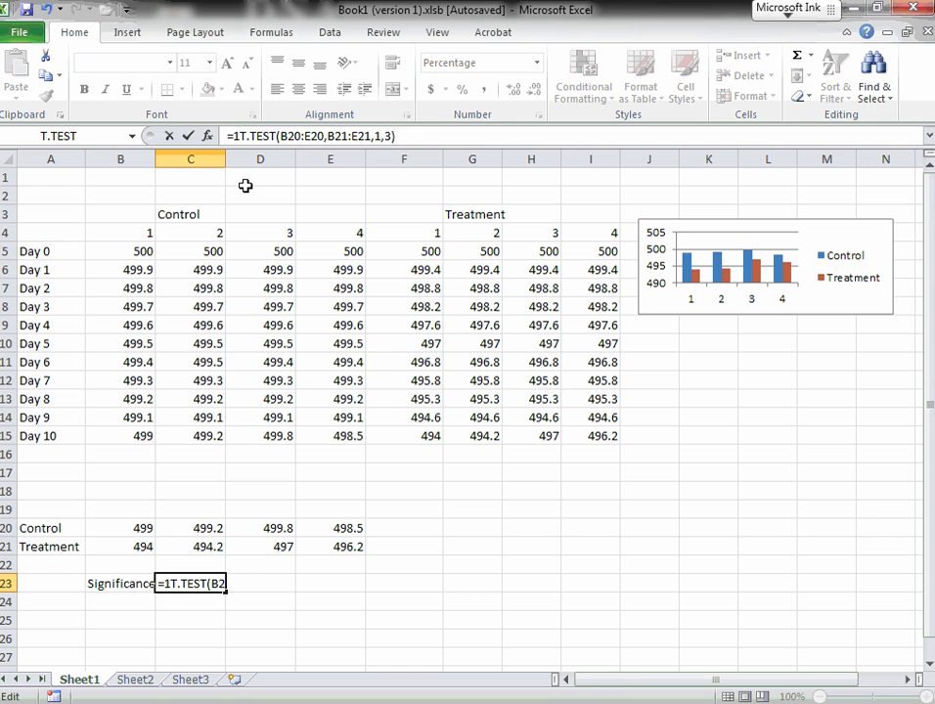
type("-")
key("Return")
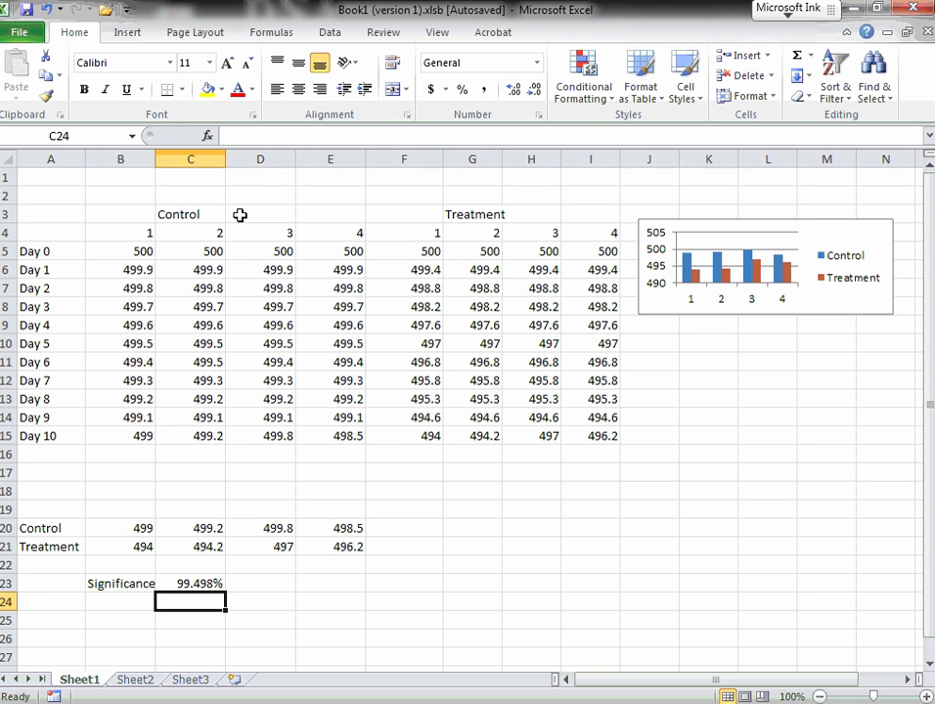